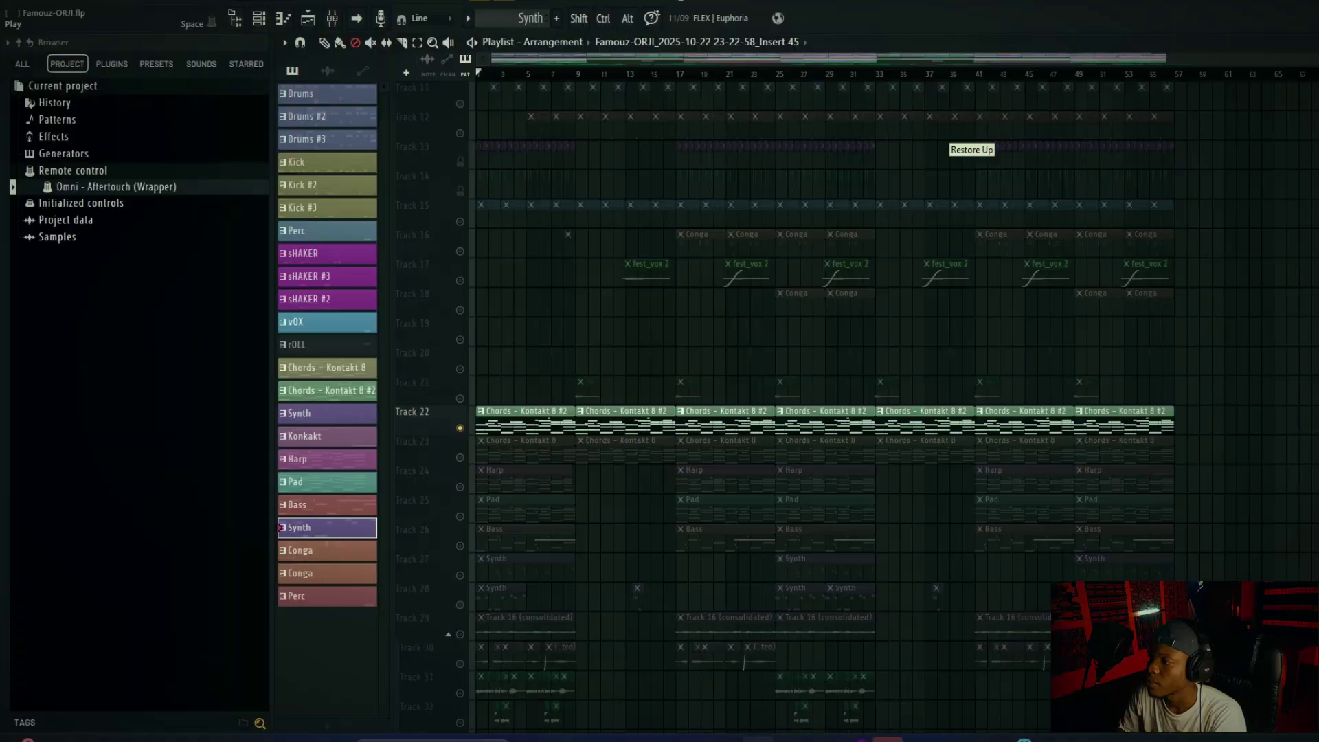
Step: Play the soloed Track 22, open its Chords - Kontakt 8 #2 pattern in the piano roll, and open the Kontakt 8 #2 instrument
key("space")
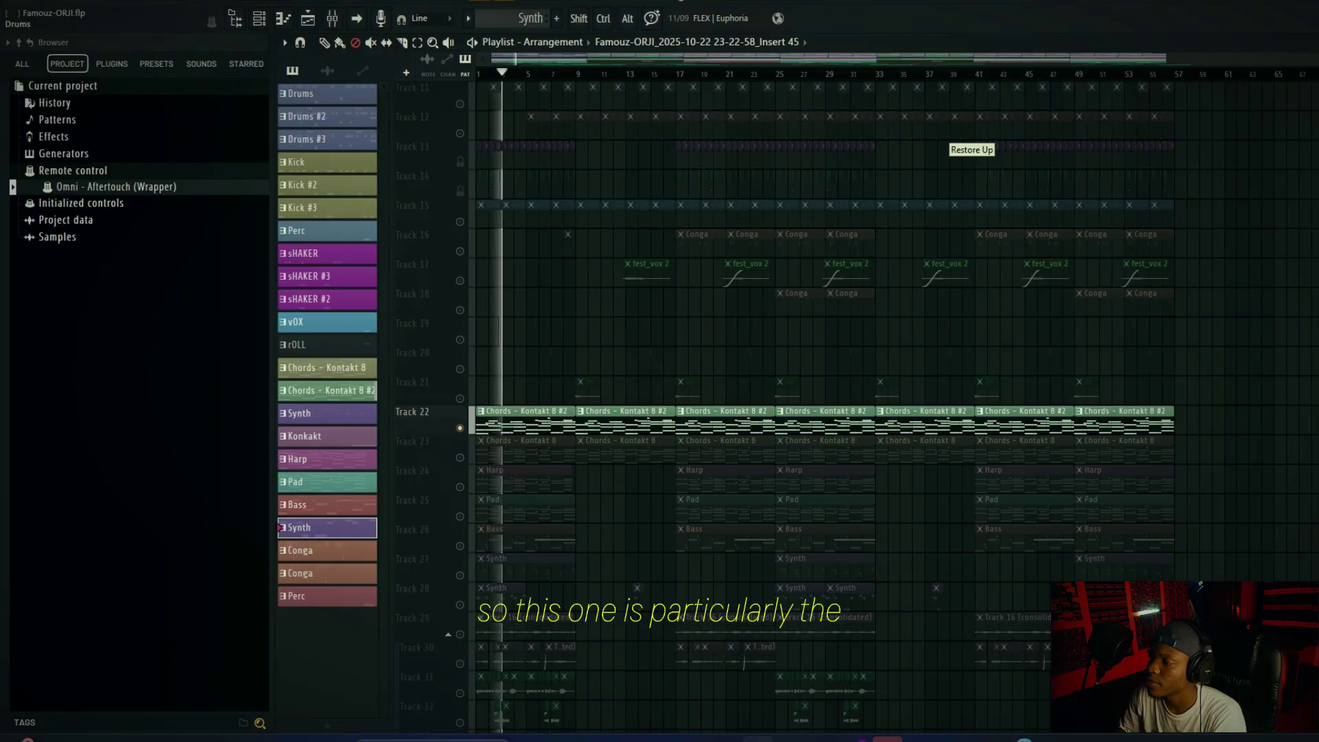
double_click(541, 415)
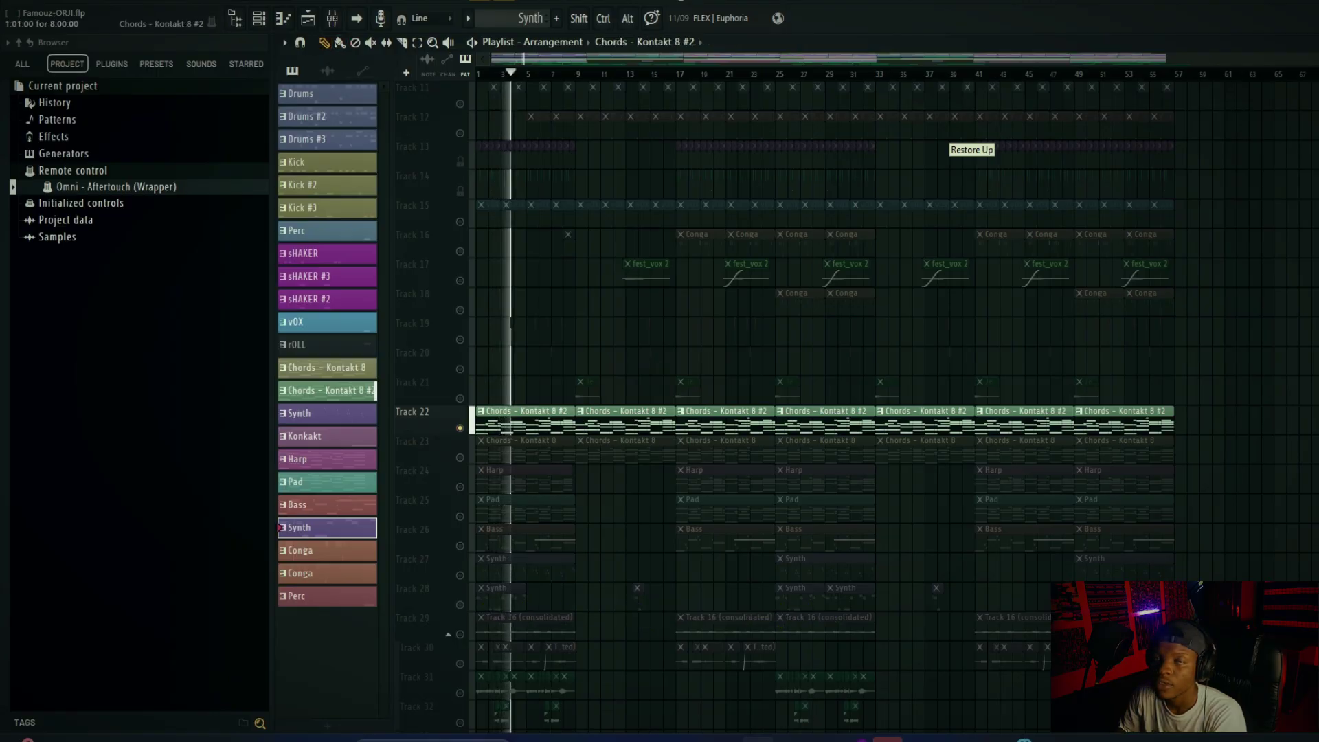
scroll(440, 344, "down", 6)
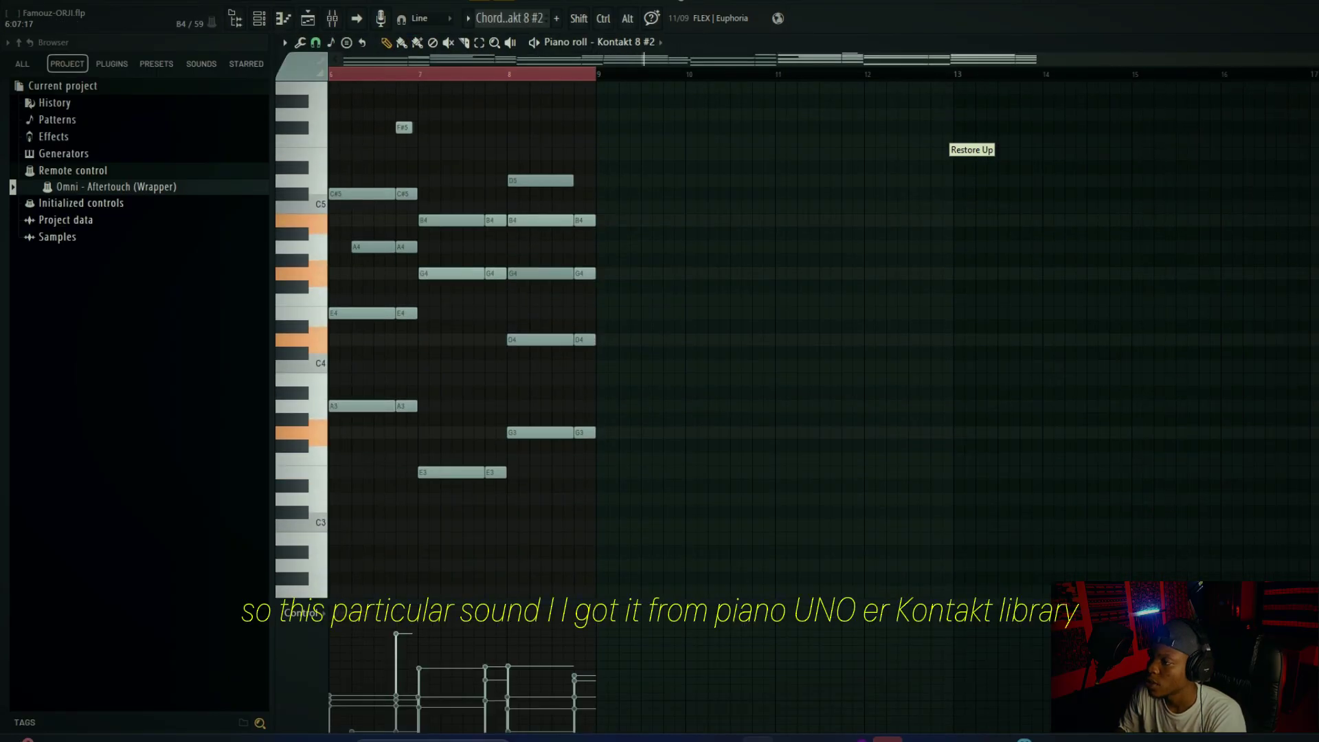
left_click(259, 18)
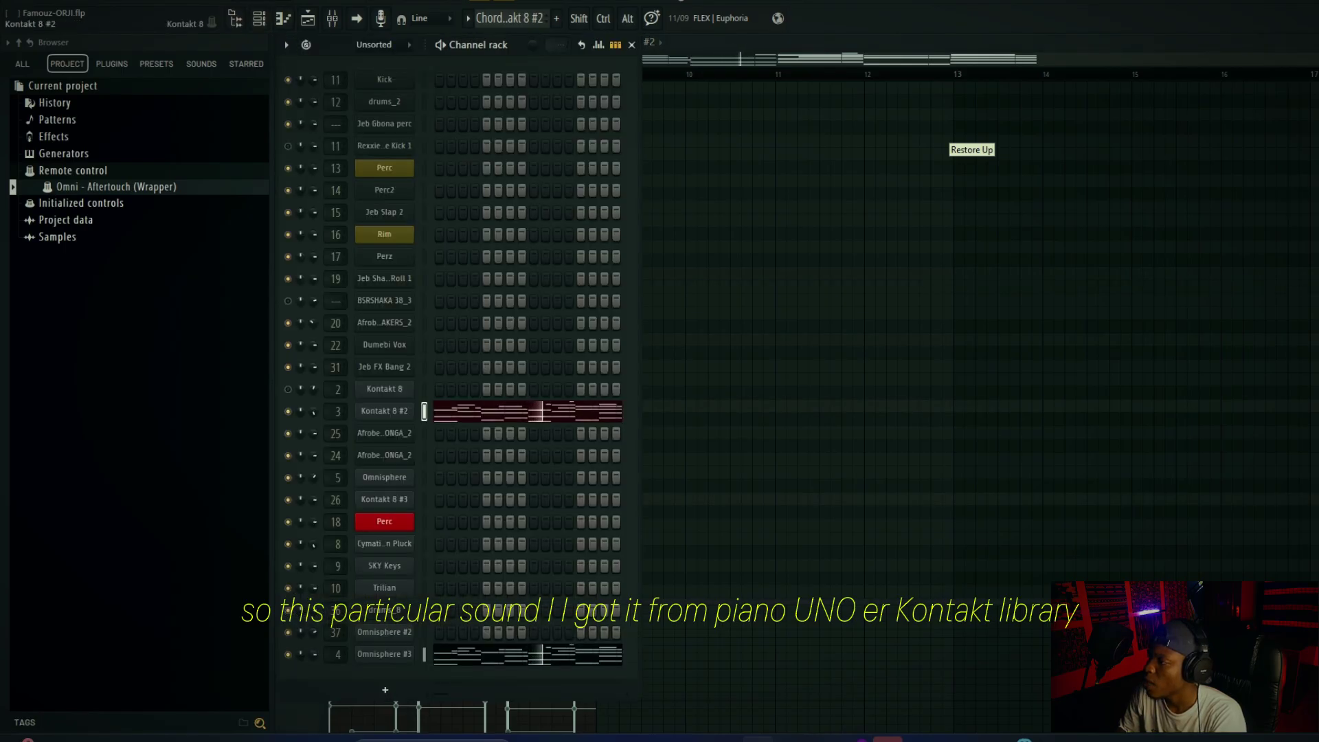
left_click(384, 411)
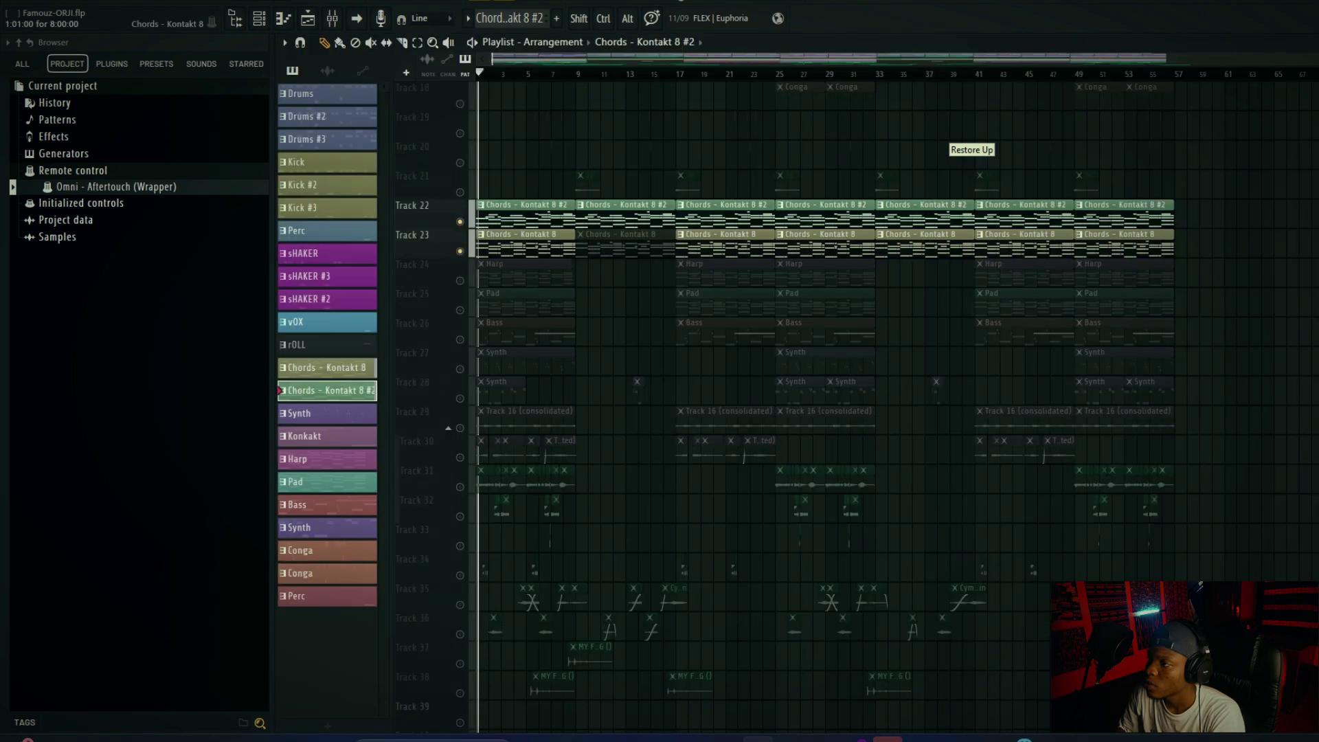
Step: Mute Track 22, open Track 23's Chords - Kontakt 8 pattern in the piano roll, and open its Omnisphere #2 instrument
left_click(461, 222)
double_click(526, 244)
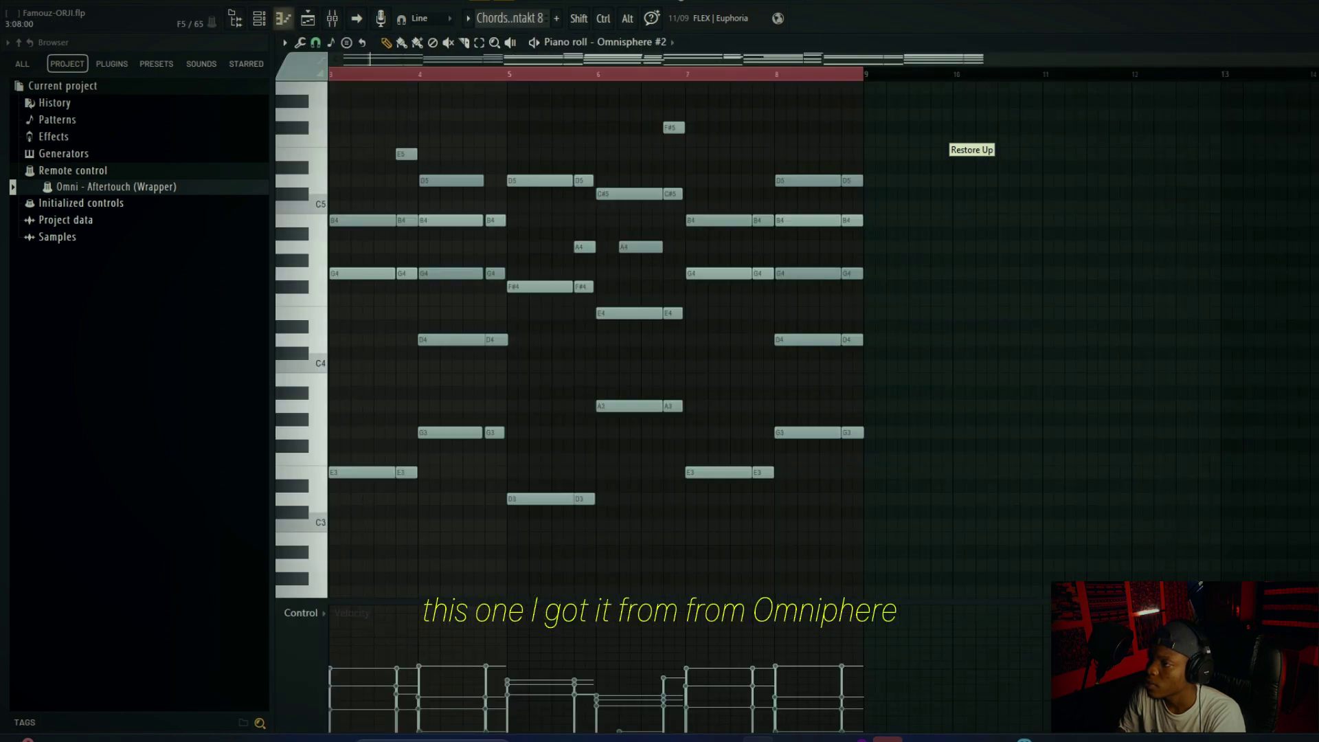
left_click(259, 19)
left_click(384, 632)
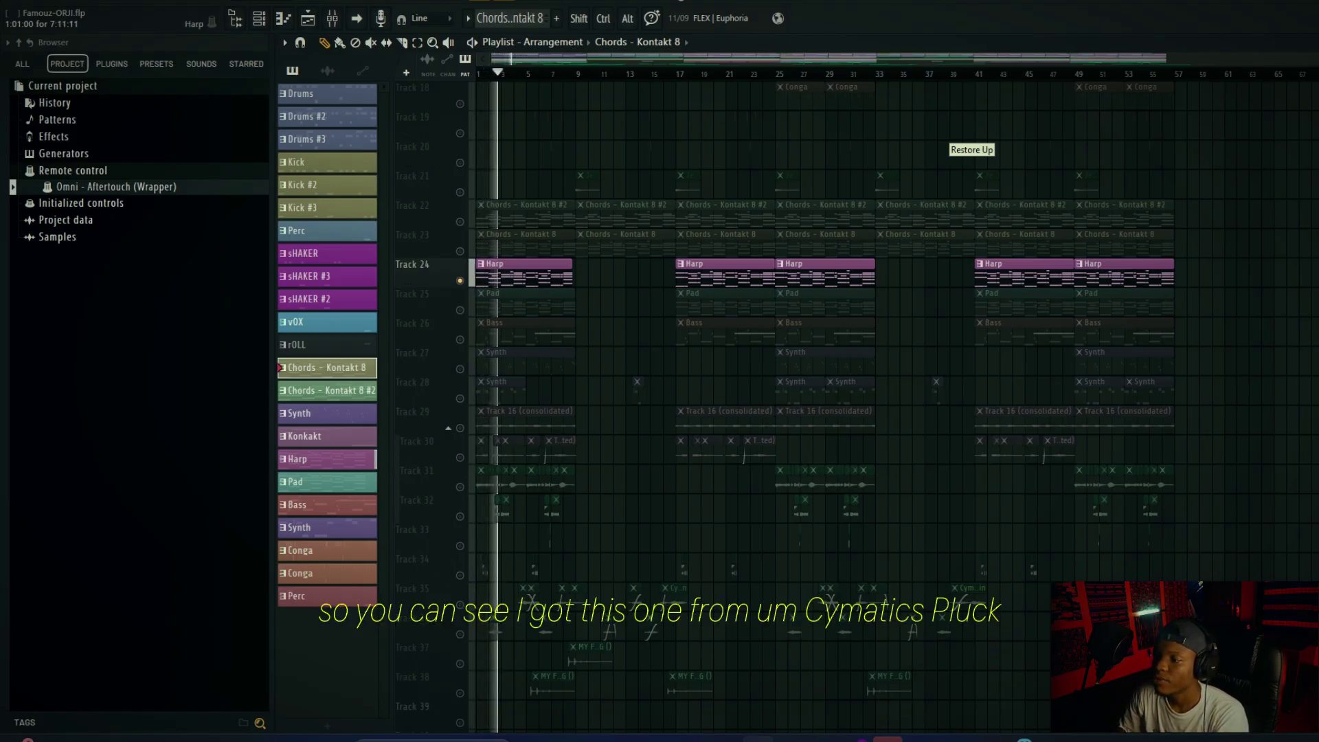
Step: Open the Harp pattern from Track 24 in the piano roll and show its Cymatics Ocean Pluck instrument
double_click(524, 276)
left_click(259, 18)
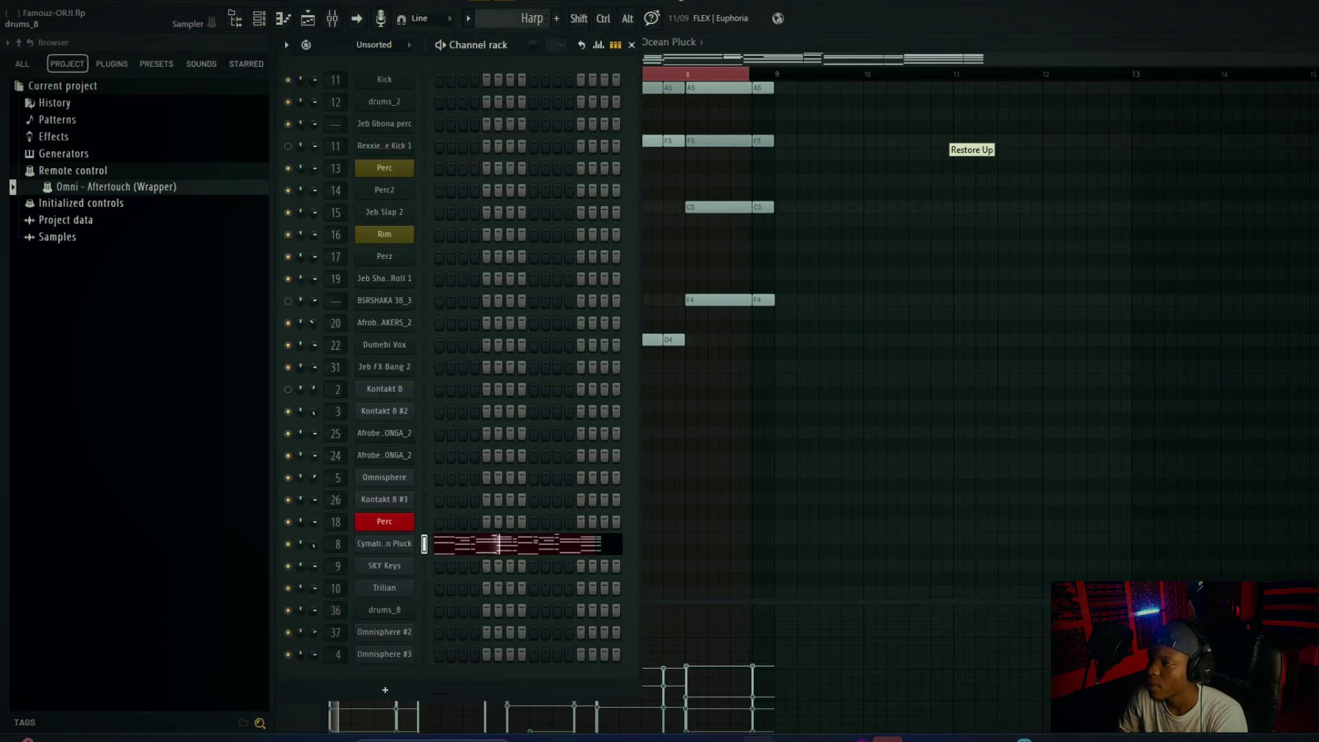
left_click(384, 543)
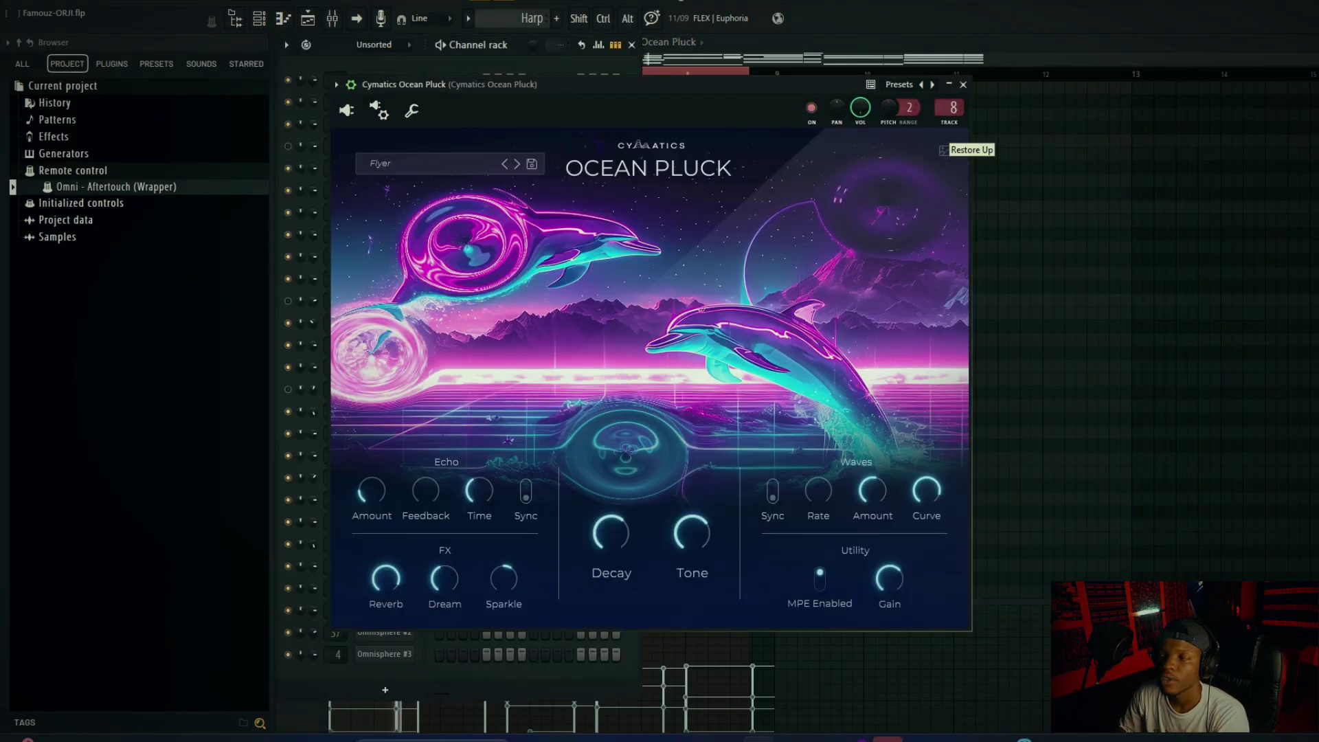
left_click_drag(605, 82, 520, 116)
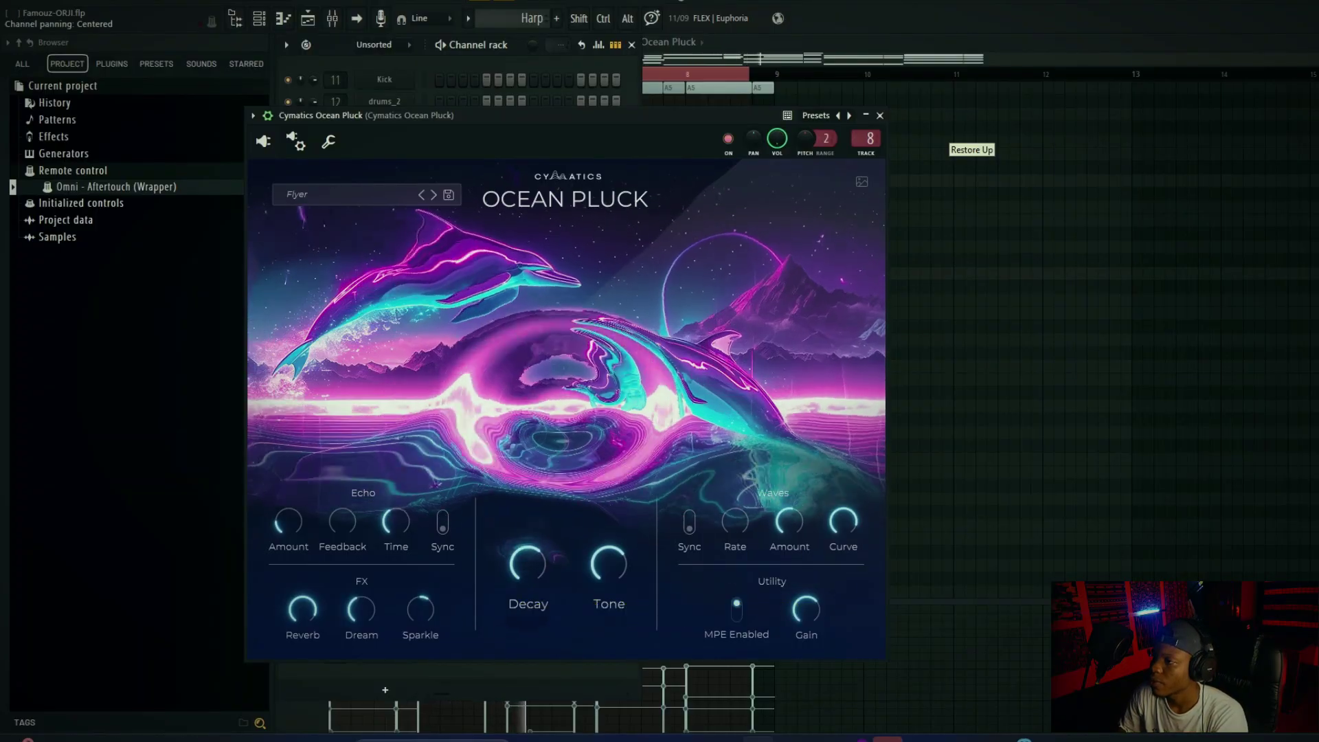
Step: Return to the playlist, solo the Pad track, and open its pattern in the piano roll with the SKY Keys instrument
key("F5")
scroll(523, 364, "down", 1)
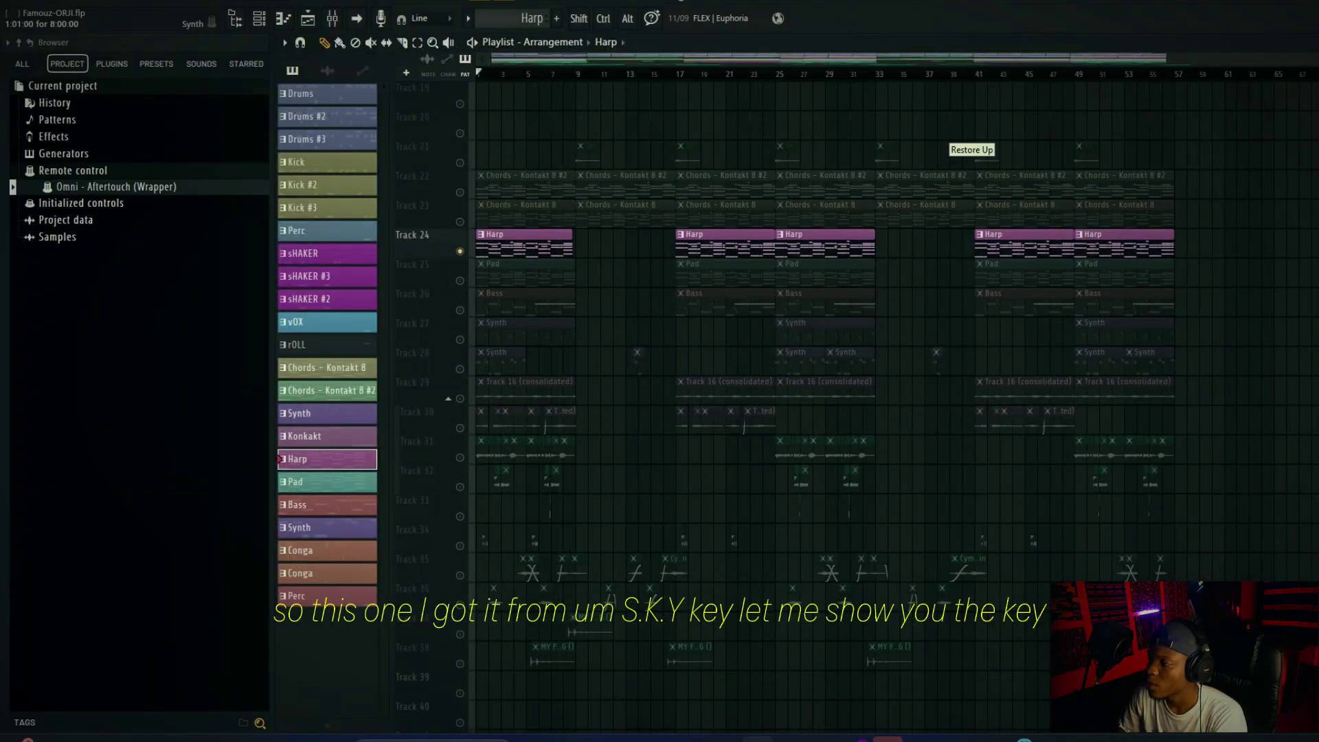
right_click(460, 281)
double_click(511, 273)
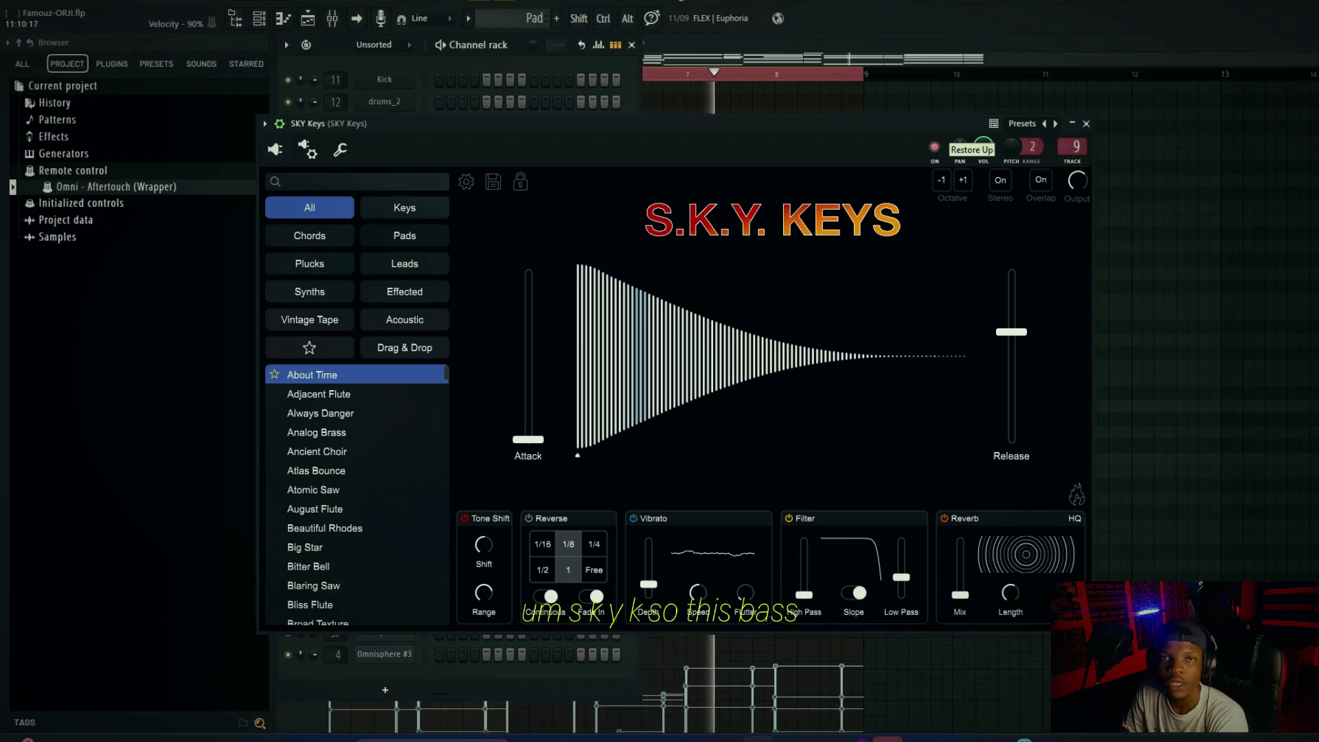
left_click(333, 18)
left_click(332, 19)
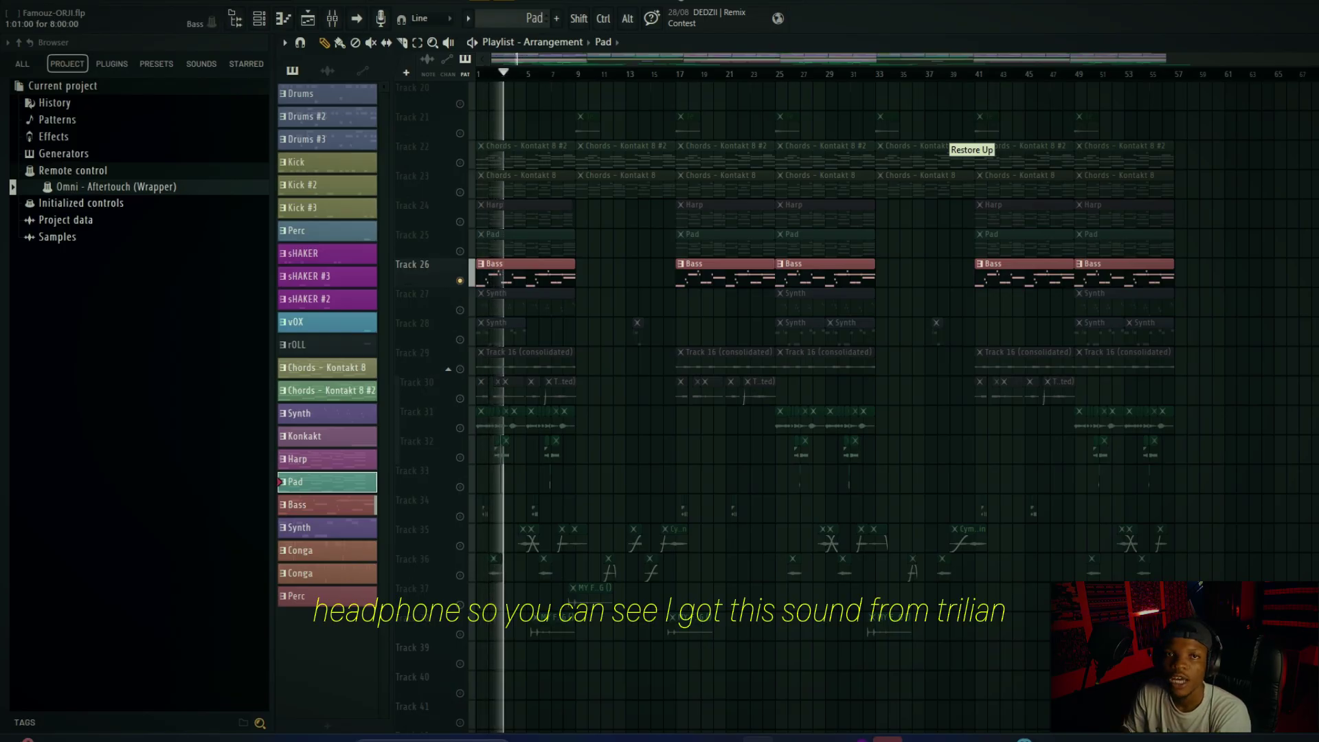
Step: Open the Bass pattern from Track 26 in the piano roll and show its Trilian instrument
left_click(525, 268)
left_click(283, 19)
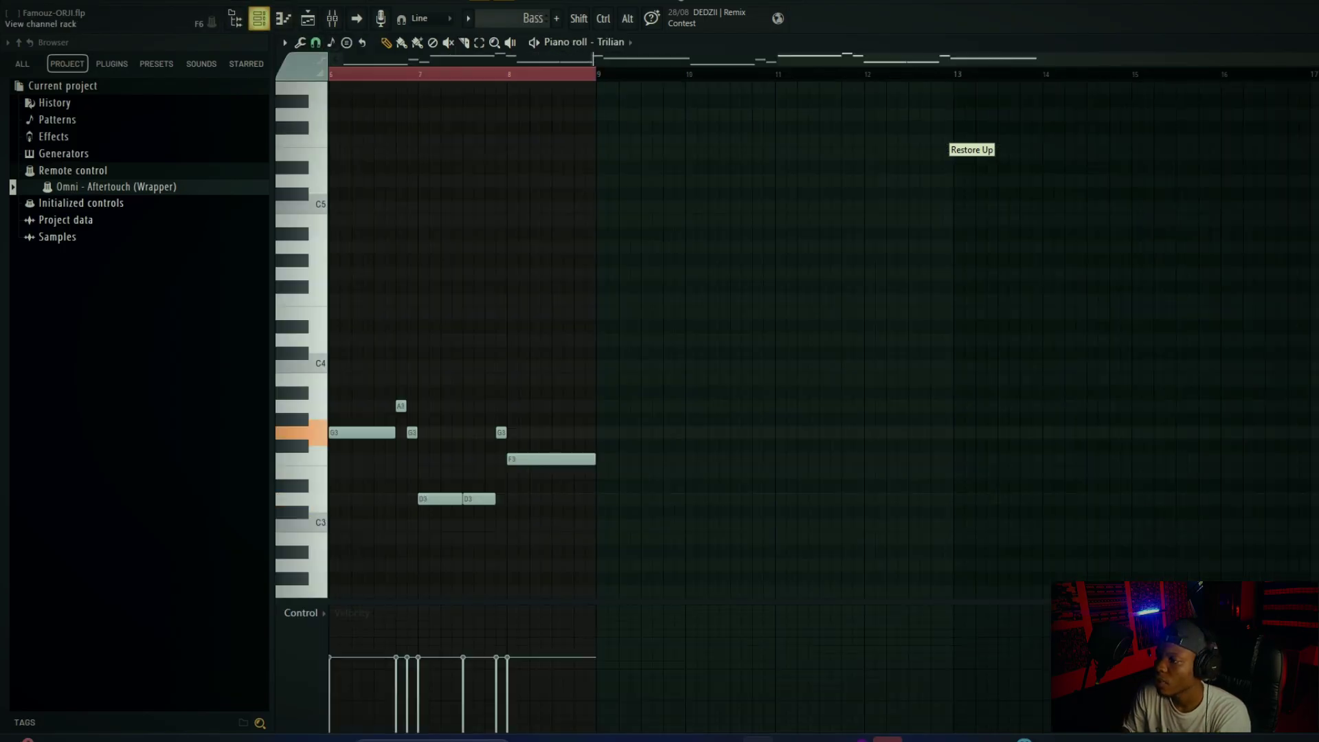
left_click(259, 19)
left_click(384, 588)
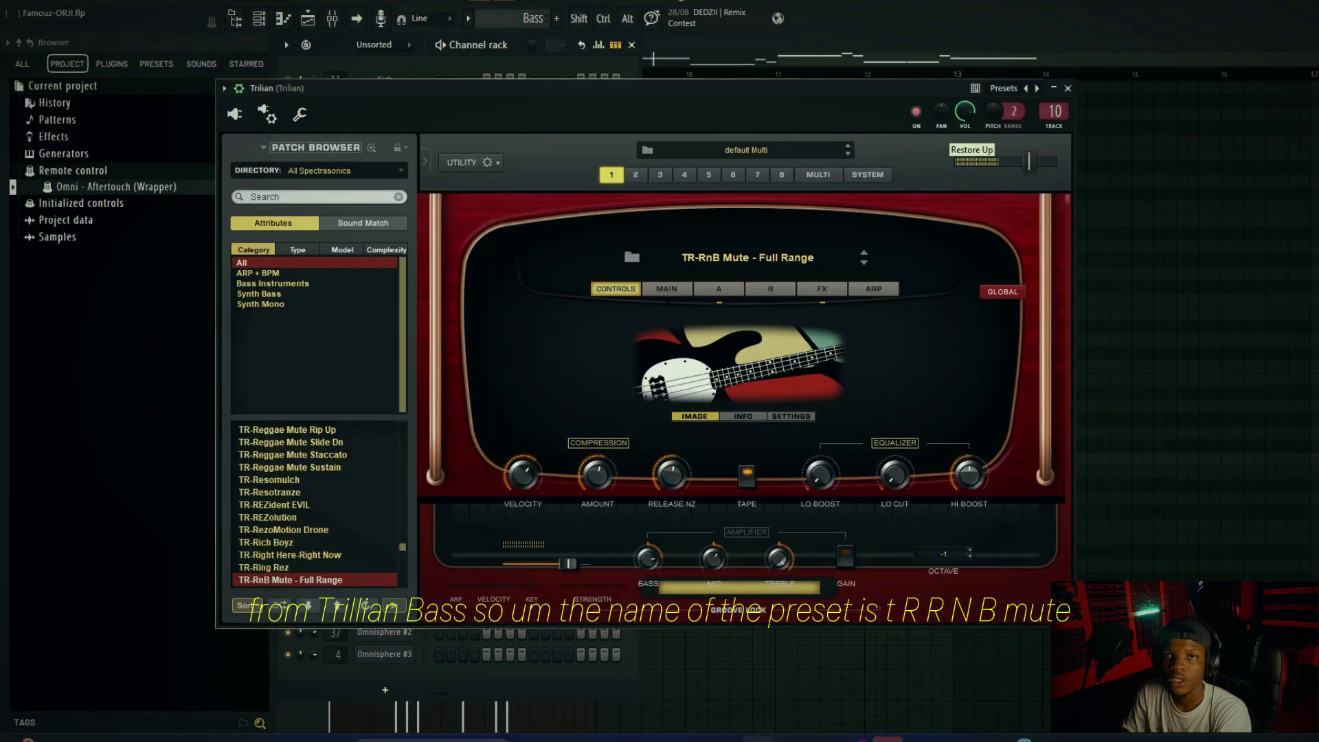
left_click_drag(522, 88, 482, 80)
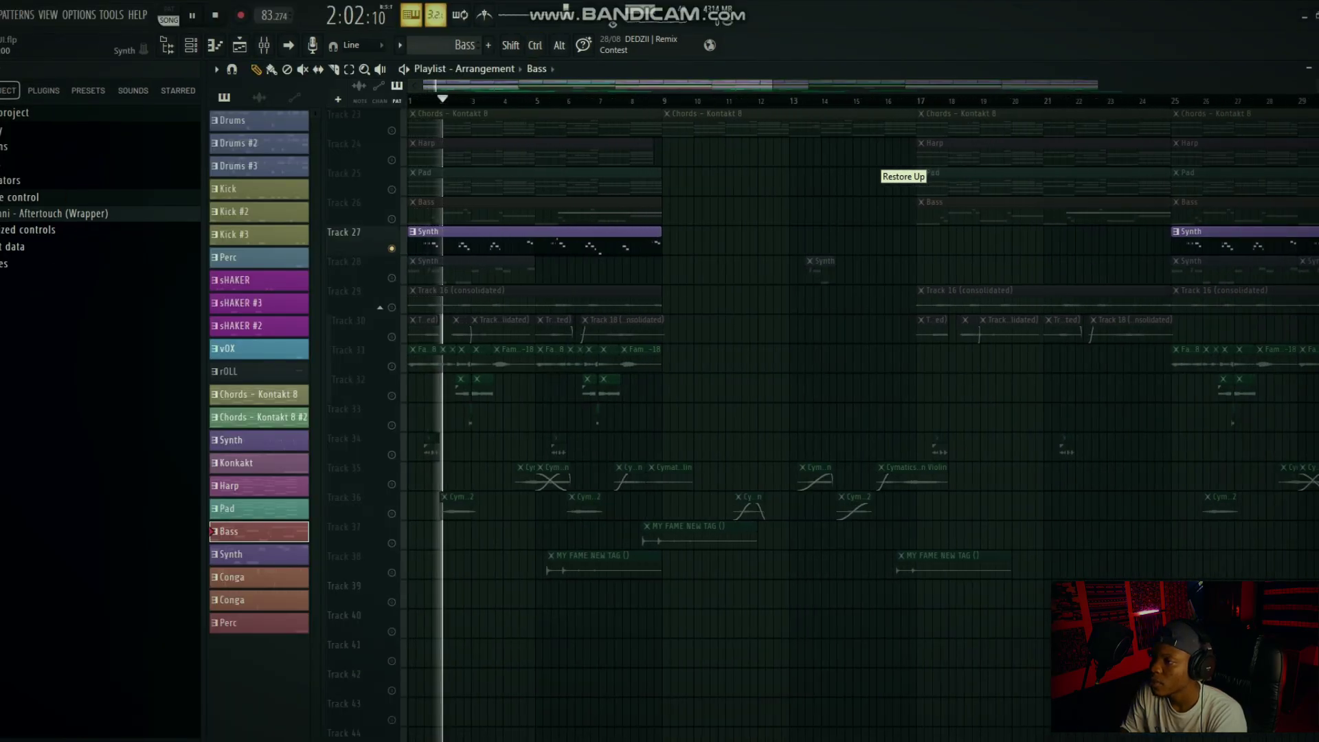
Step: Examine the Synth melody notes from Track 27 in the piano roll and open its Omnisphere instrument
key("F7")
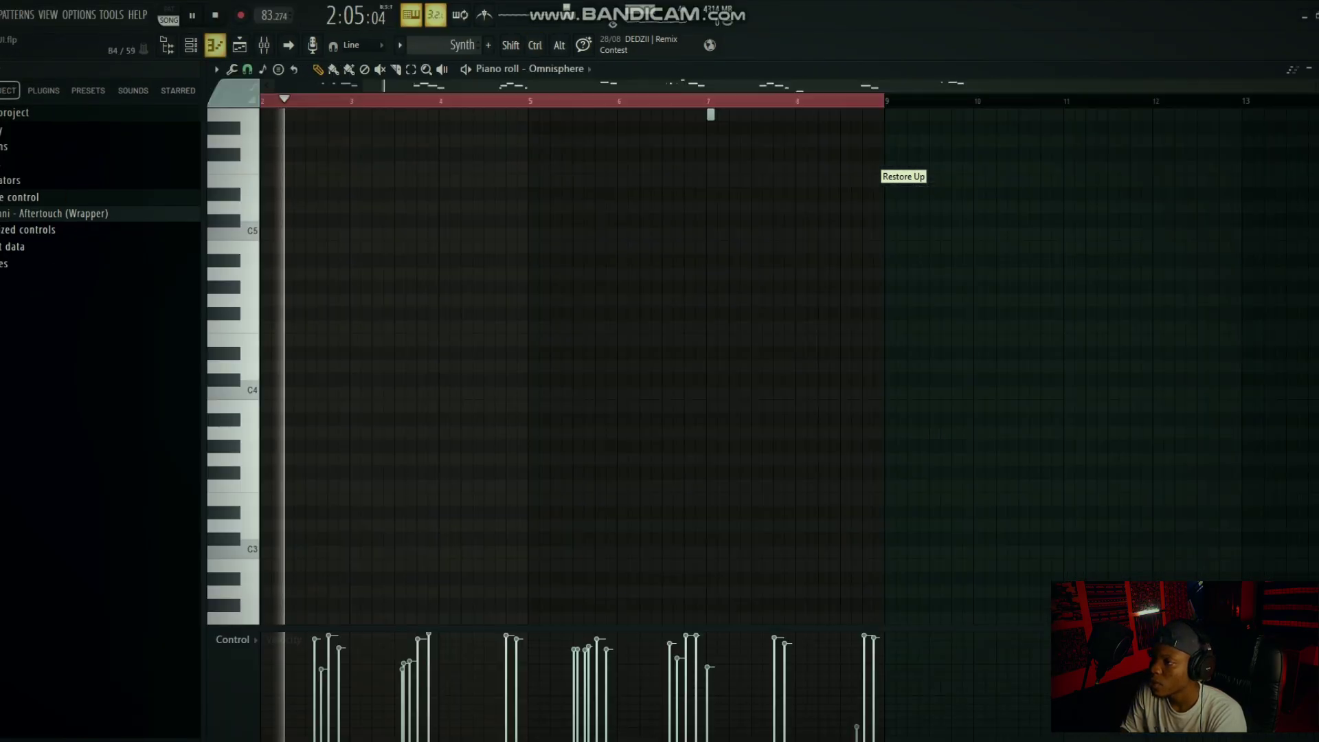
scroll(572, 234, "up", 3)
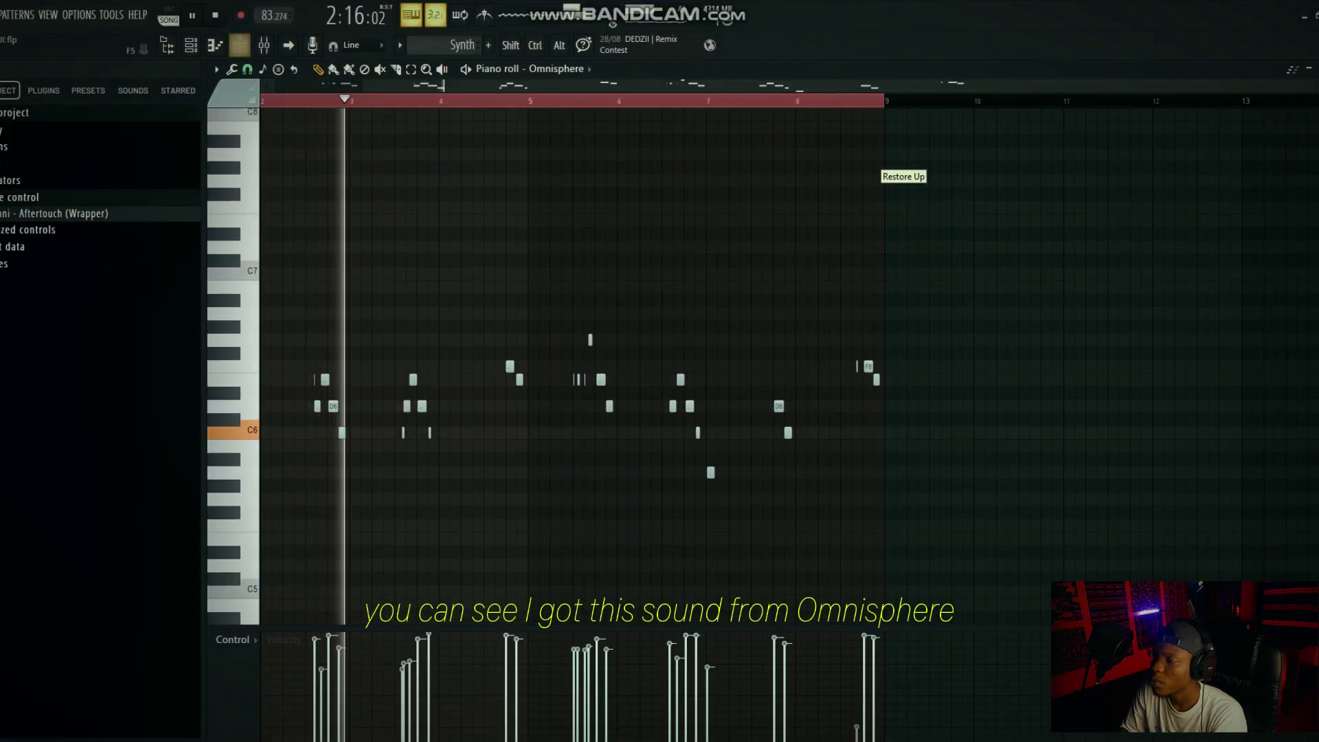
left_click(191, 45)
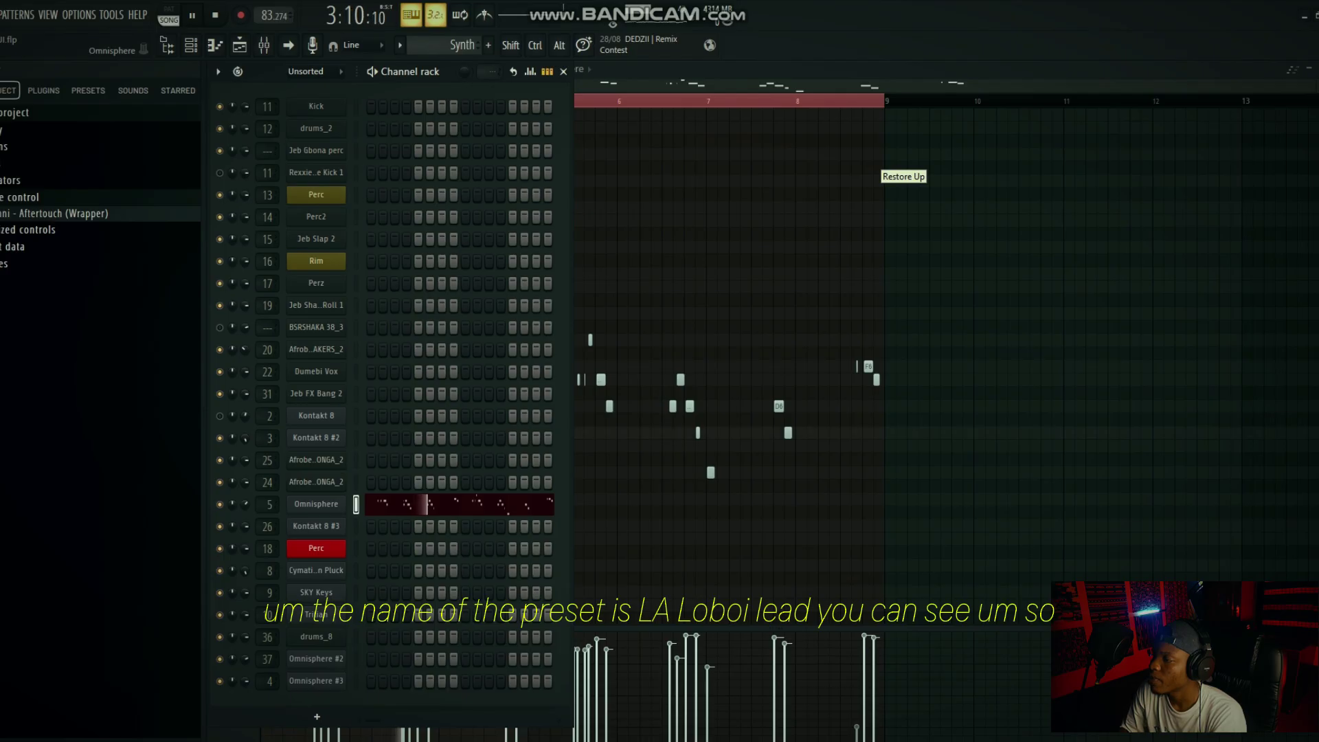
left_click(316, 505)
left_click_drag(550, 59, 469, 61)
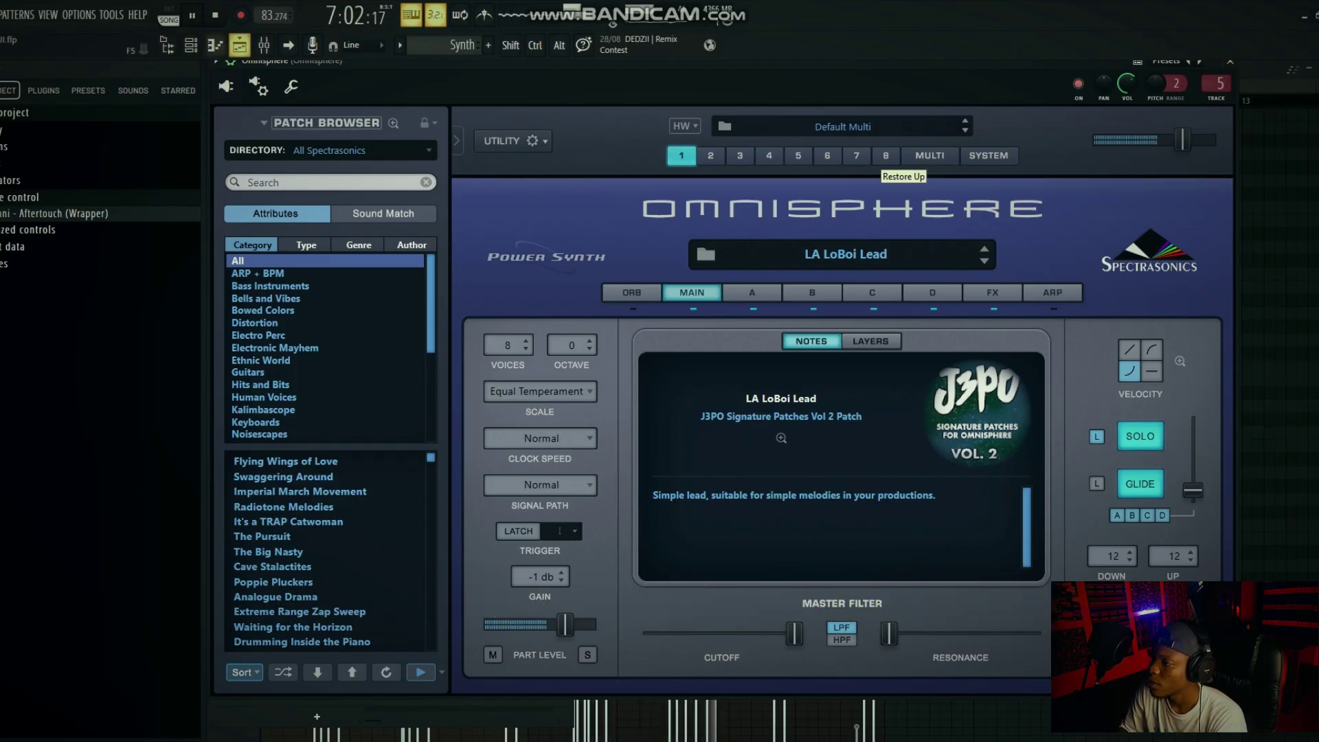
Step: Back in the playlist, stop playback, unmute Track 28, mute Track 27, and play the Synth clips on their own
left_click(239, 46)
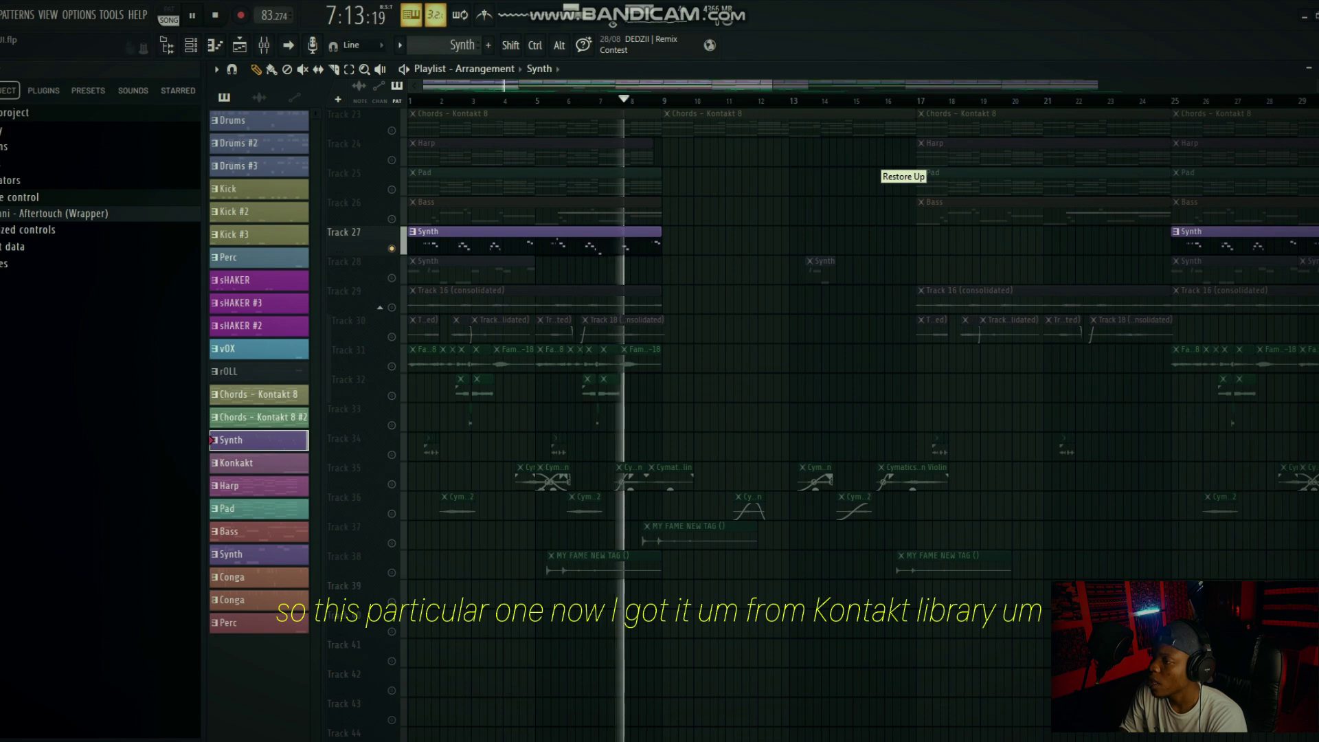
key("space")
left_click(392, 278)
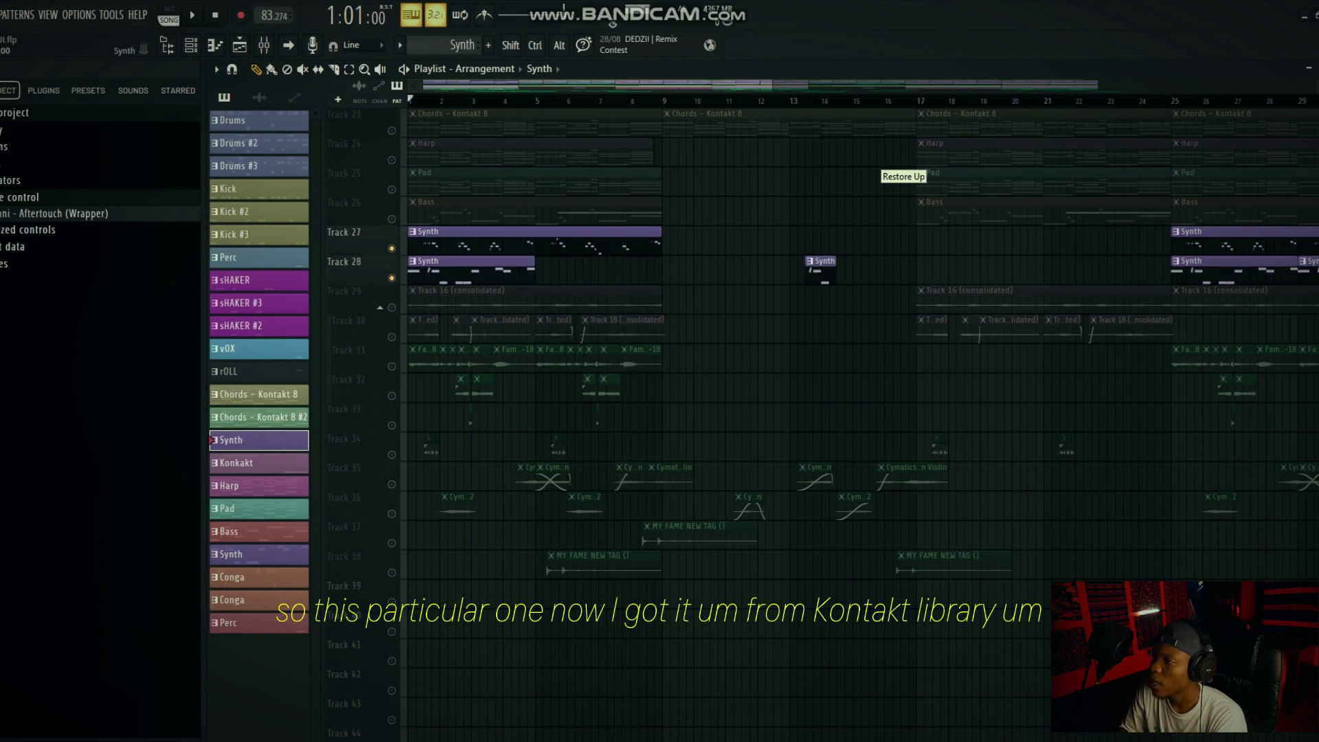
left_click(392, 249)
key("space")
Step: Open Track 28's Synth pattern in the piano roll and show its Kontakt 8 #3 instrument
double_click(457, 274)
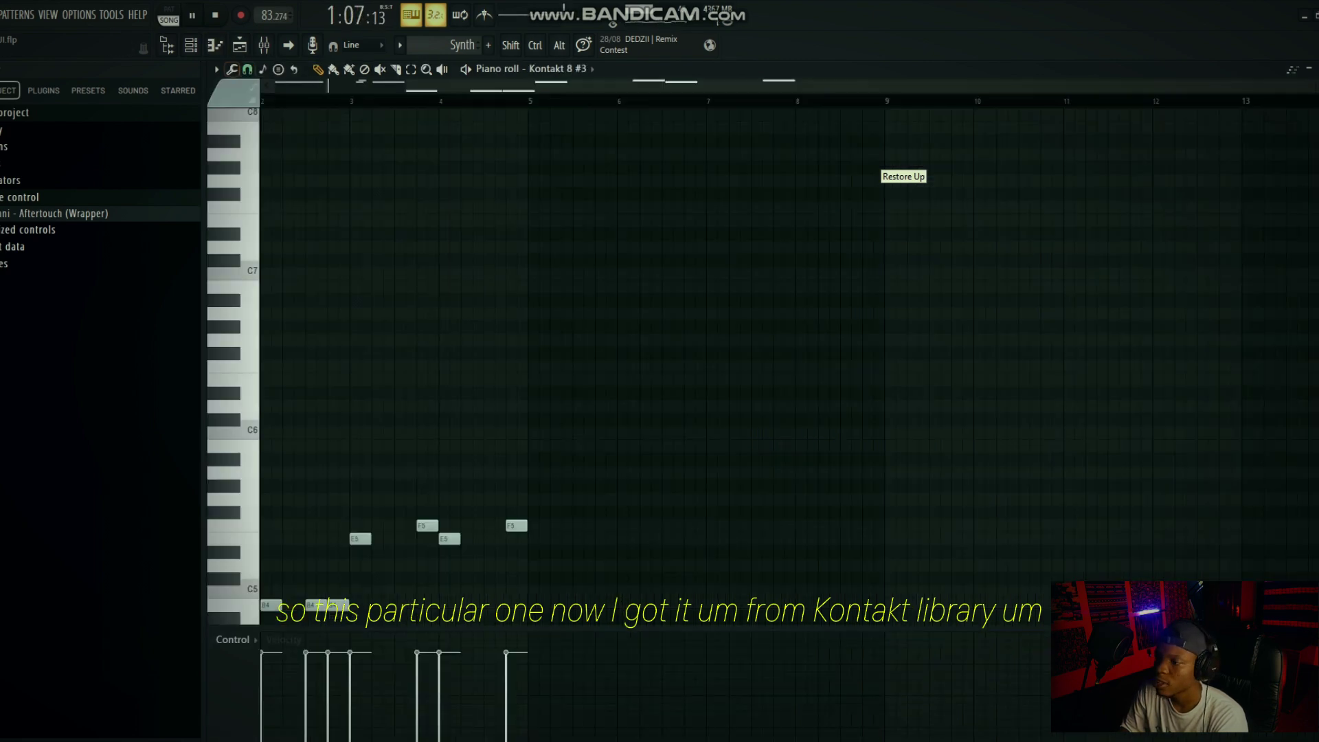
key("F6")
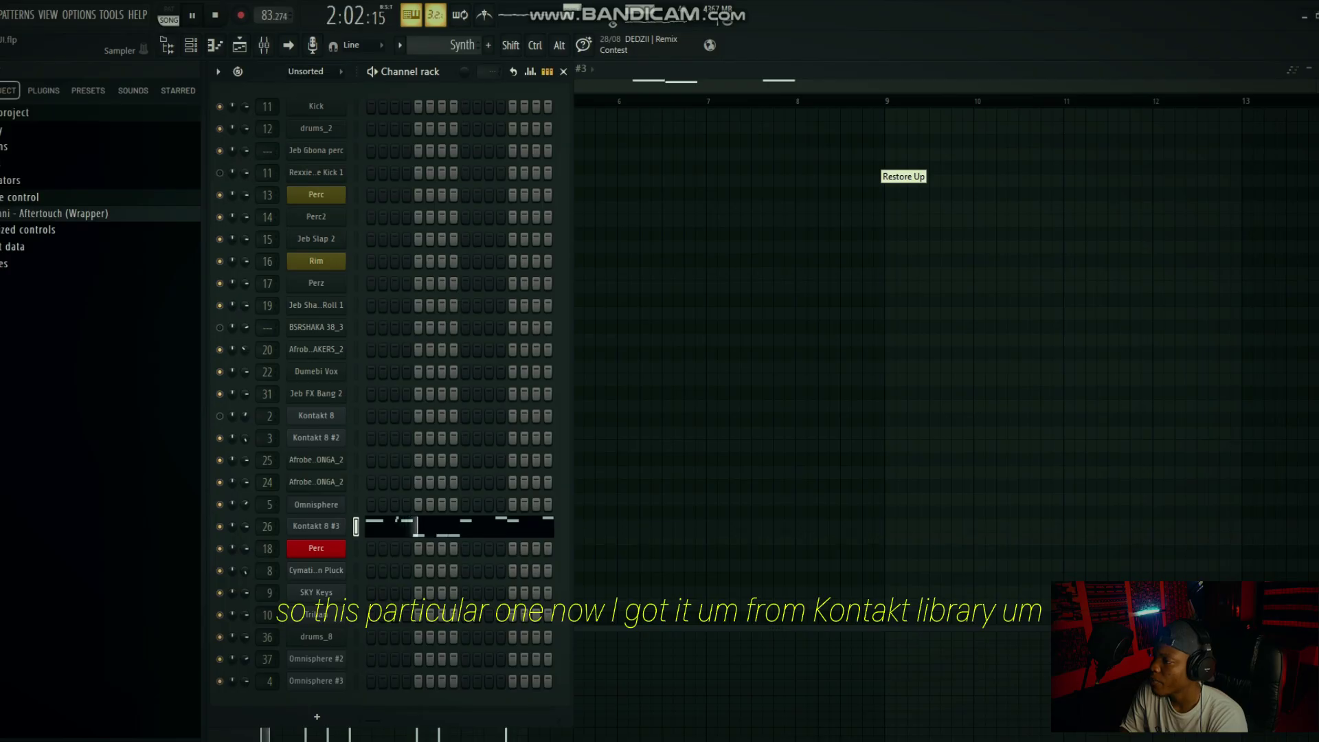
left_click(316, 526)
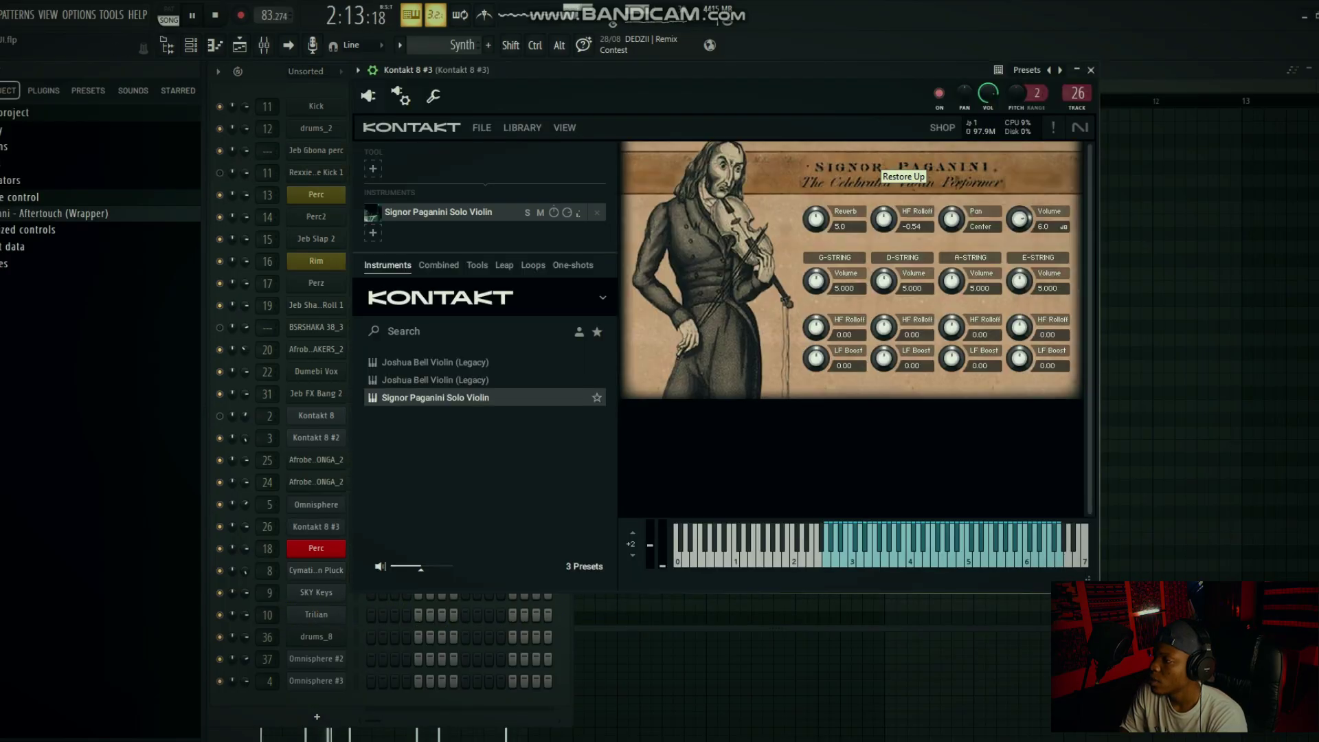
left_click_drag(660, 70, 543, 101)
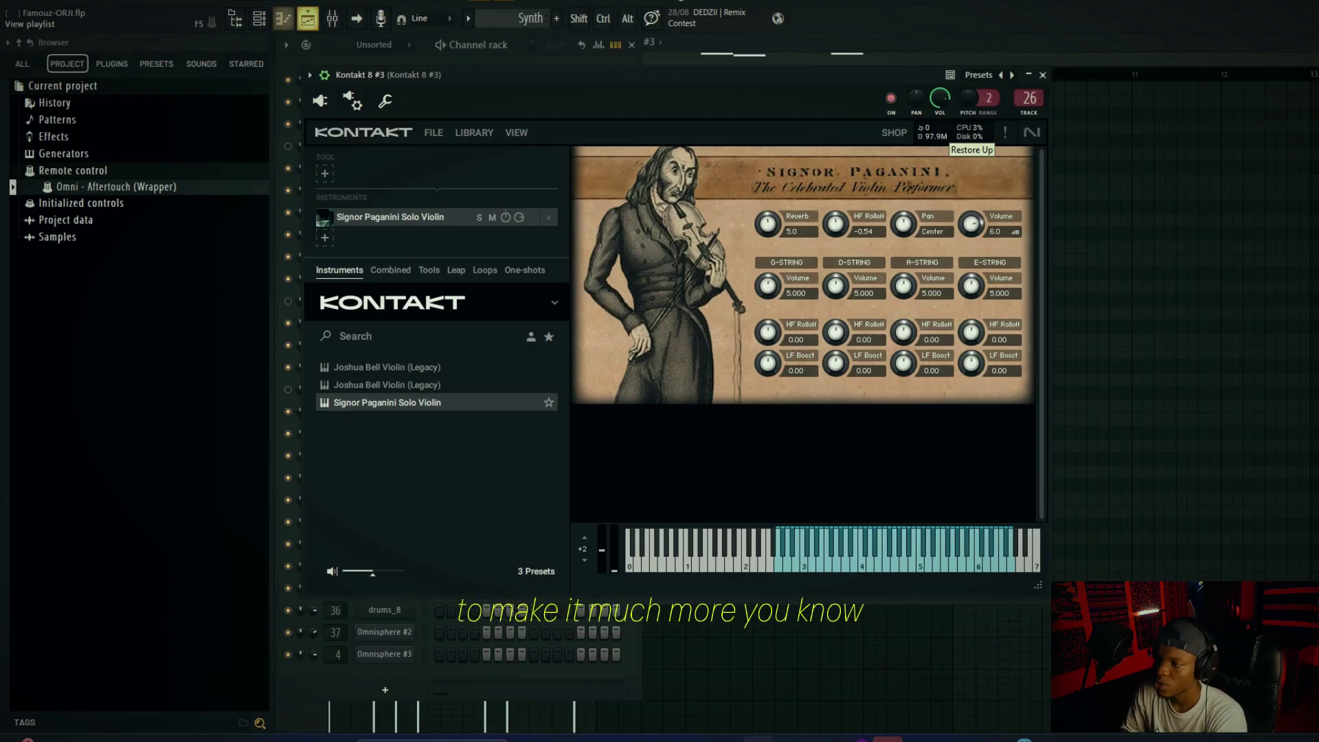
Step: Return to the playlist, stop Track 28's playback, and audition the consolidated audio clips on Track 29
left_click(283, 18)
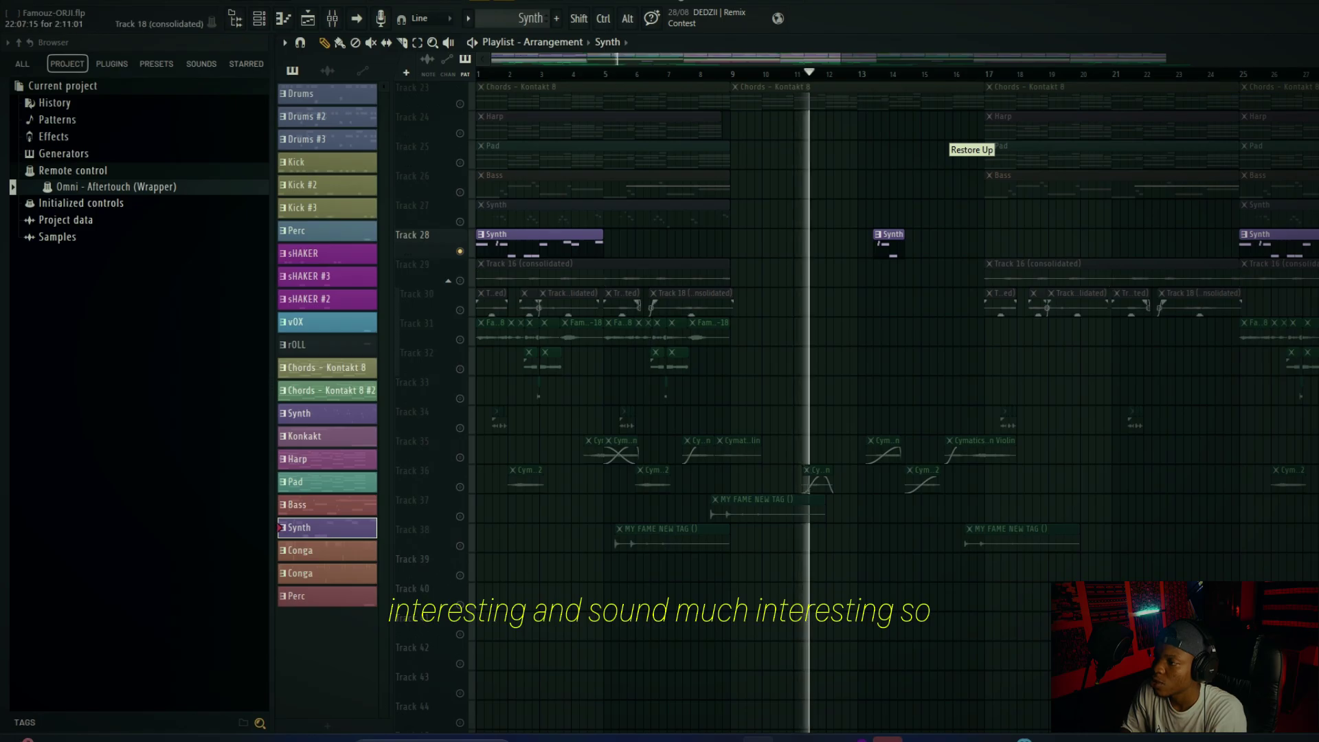
key("space")
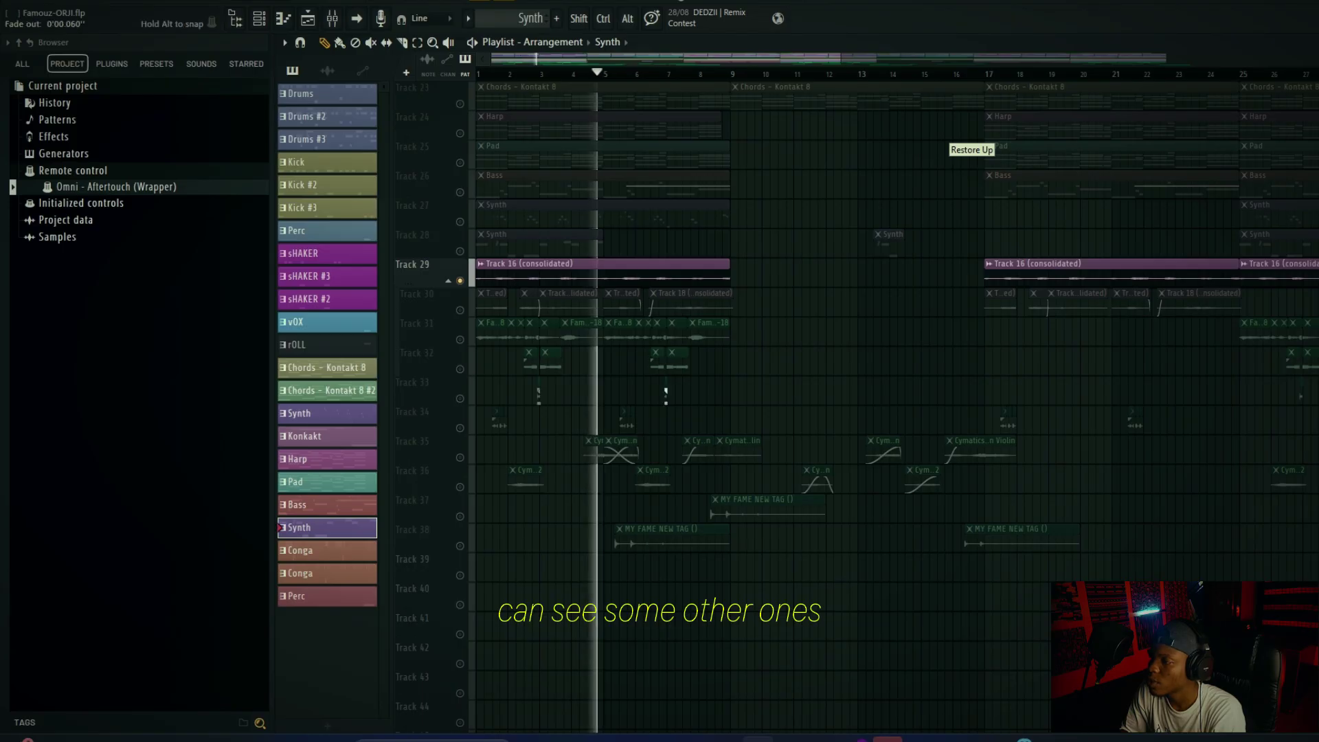
key("space")
Step: Solo the samples on Track 31, start playback, and unmute Tracks 30 and 29 alongside it
right_click(461, 340)
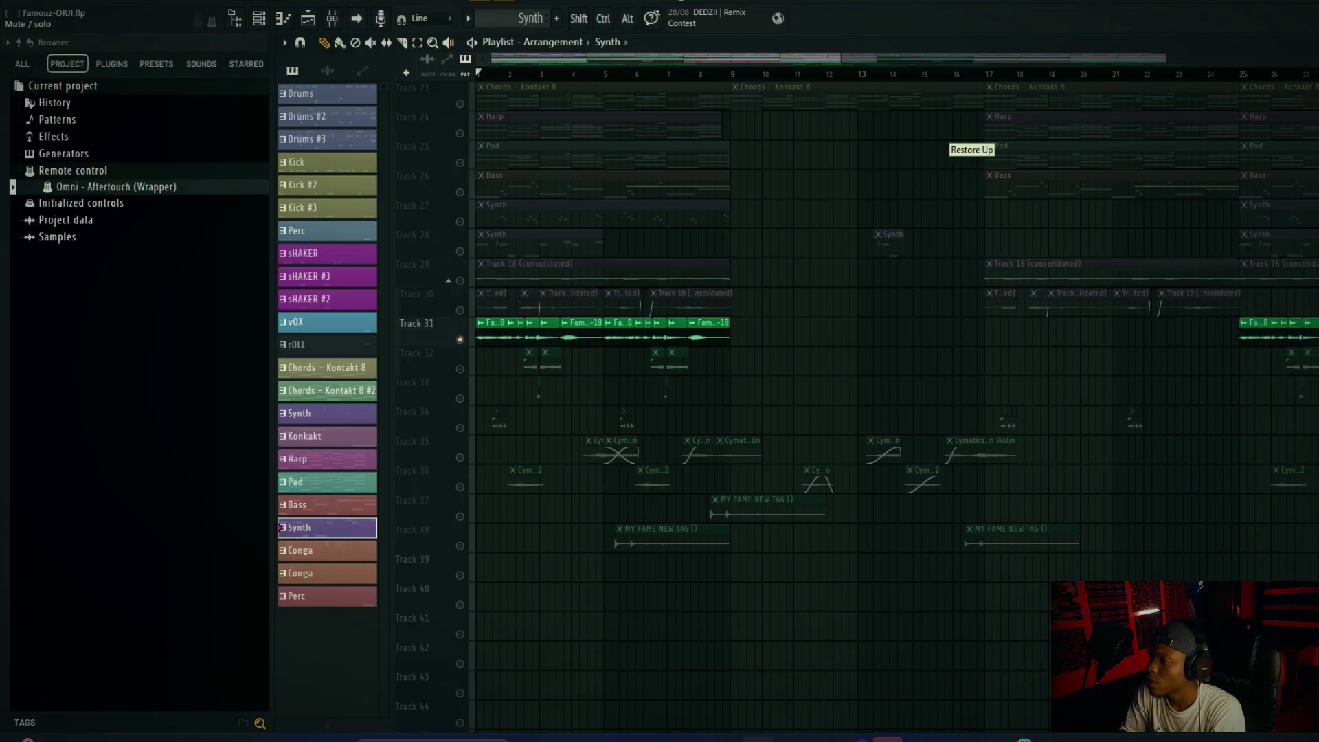
key("space")
left_click(461, 310)
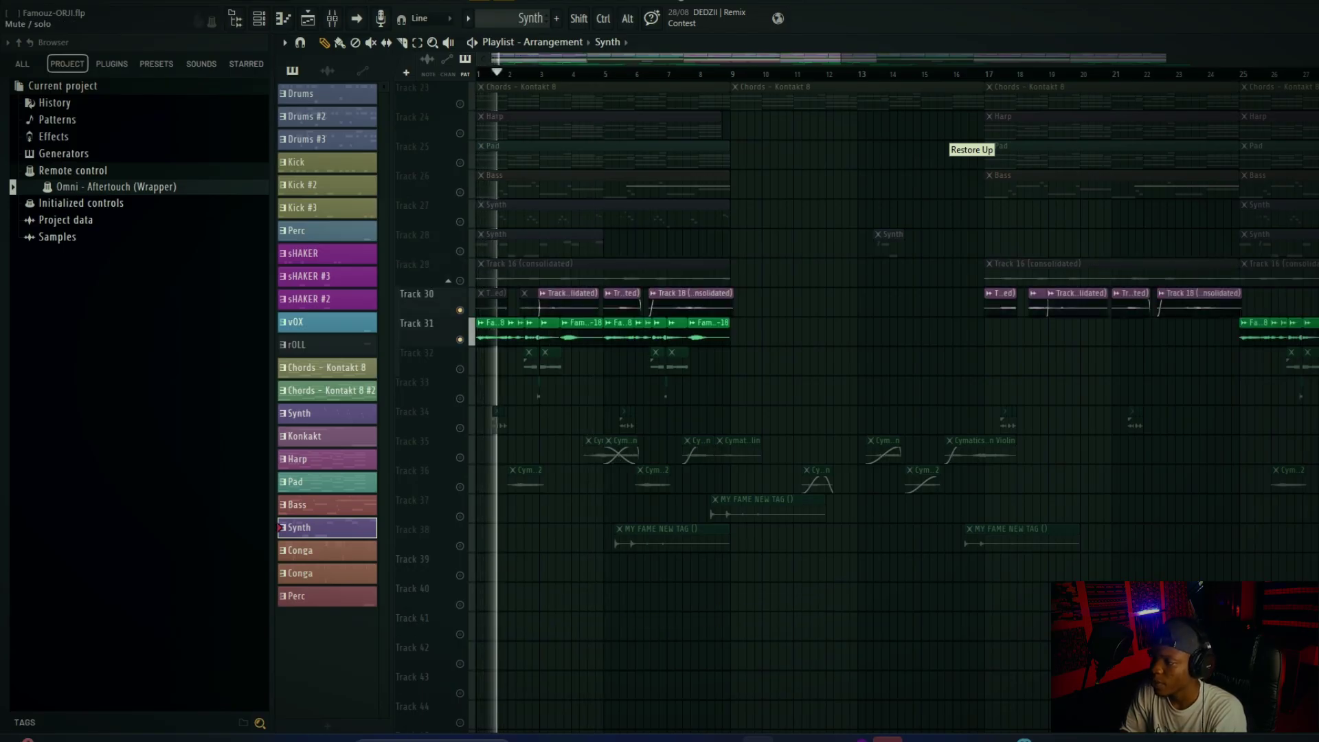
left_click(460, 280, "ctrl")
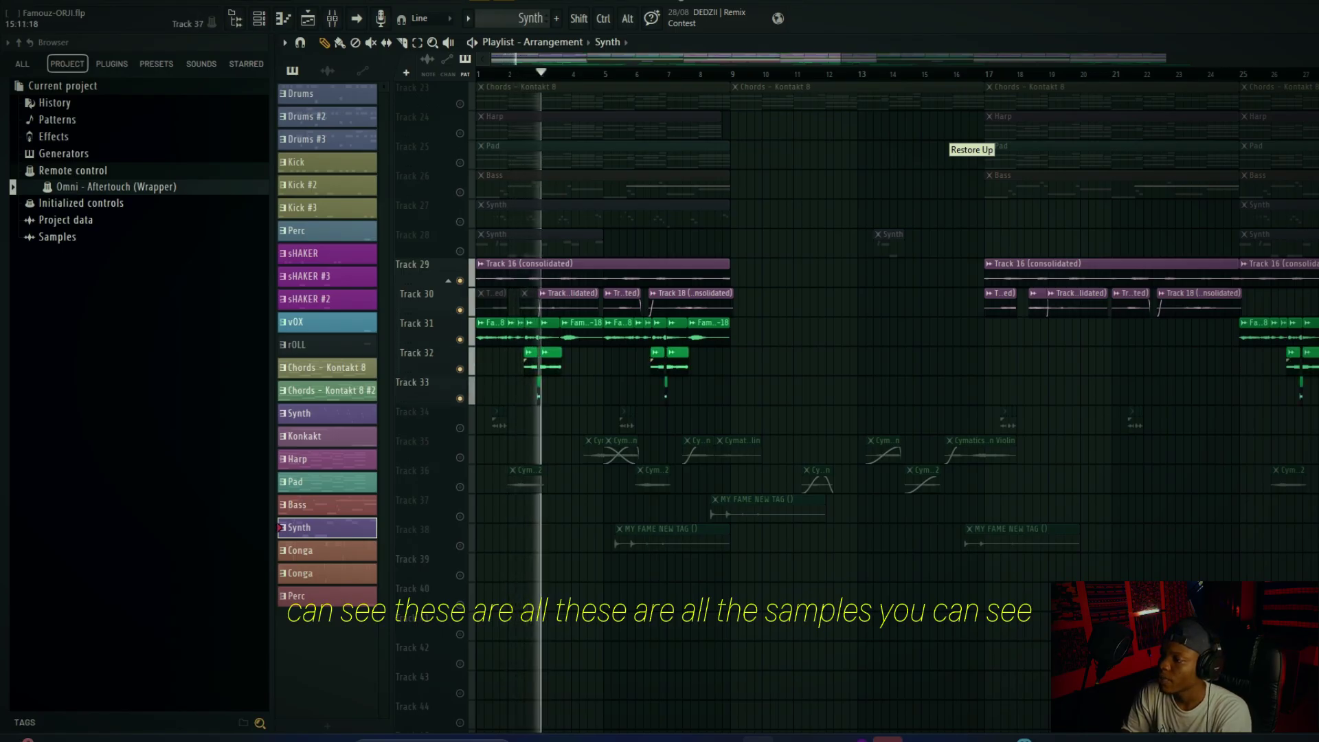
Step: Unmute Tracks 35 to 38 to hear the effects and tag samples together with the other sample tracks
left_click(460, 457)
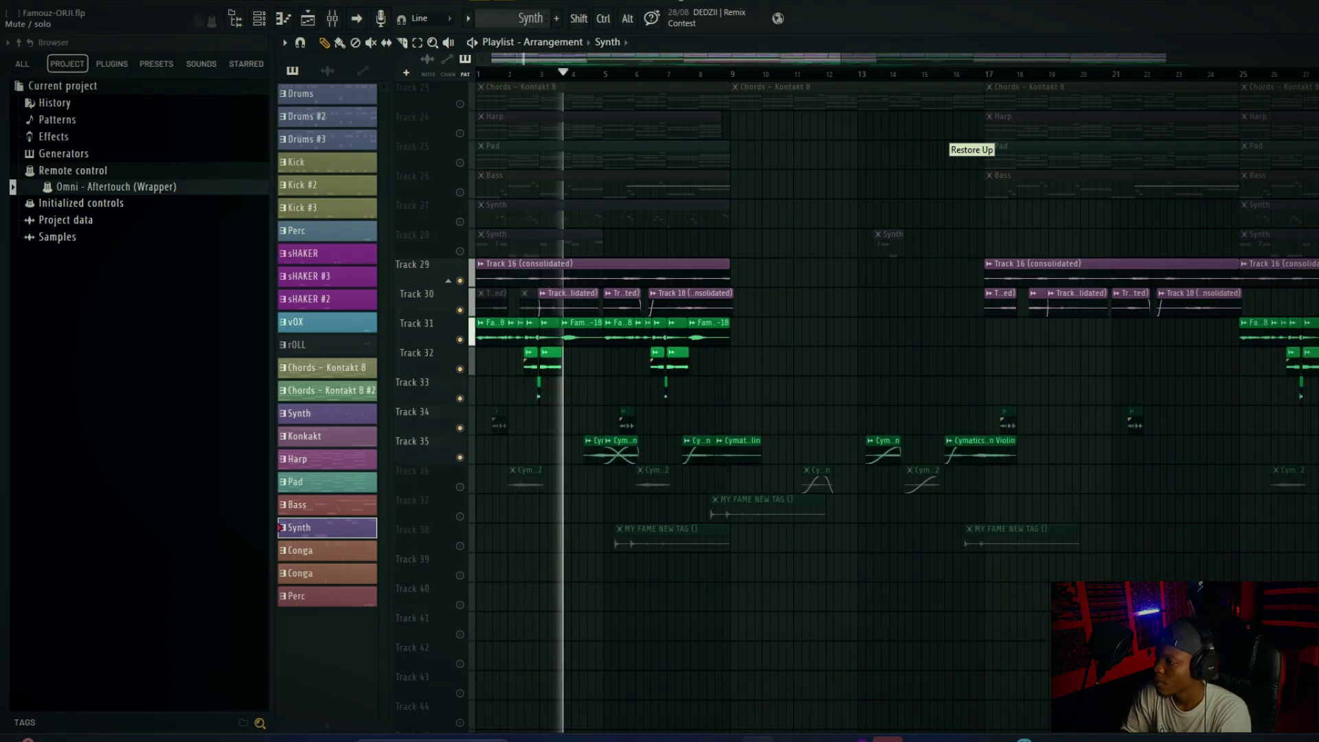
left_click(460, 486)
left_click(460, 516)
left_click(460, 546)
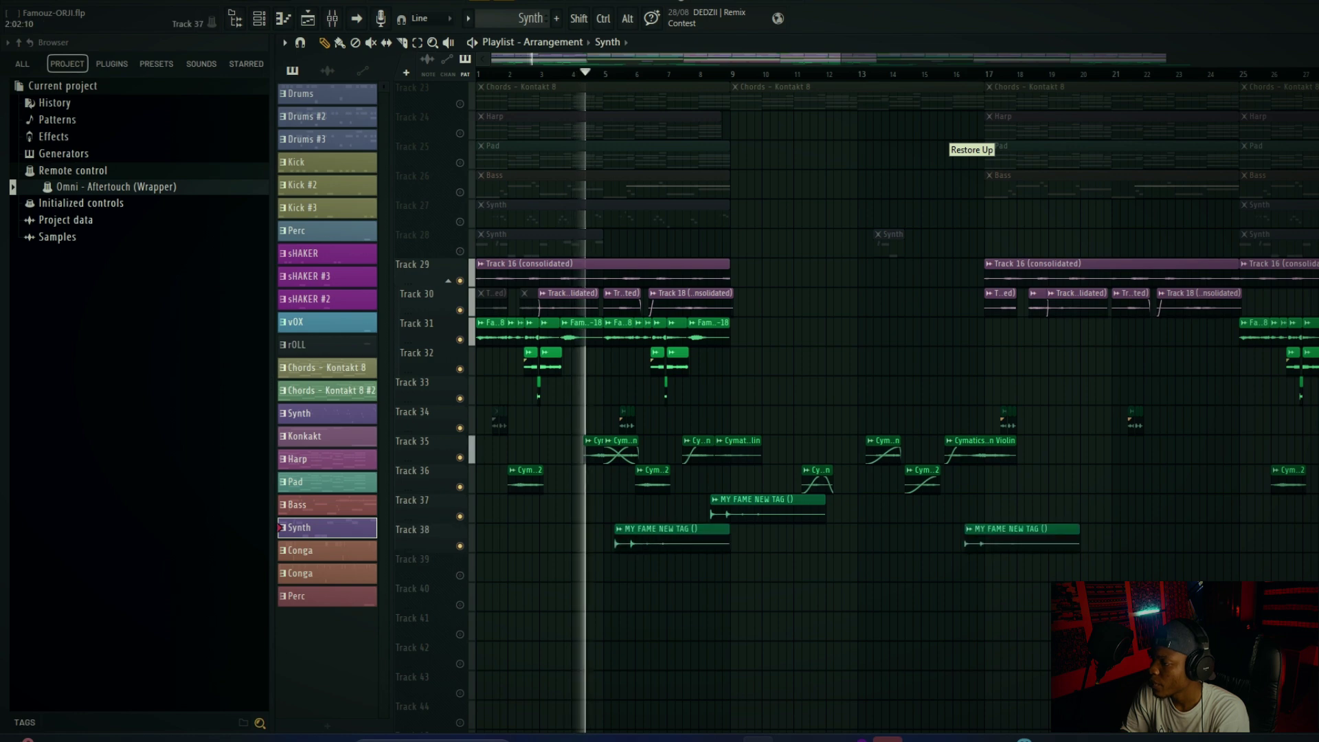
scroll(595, 448, "down", 3)
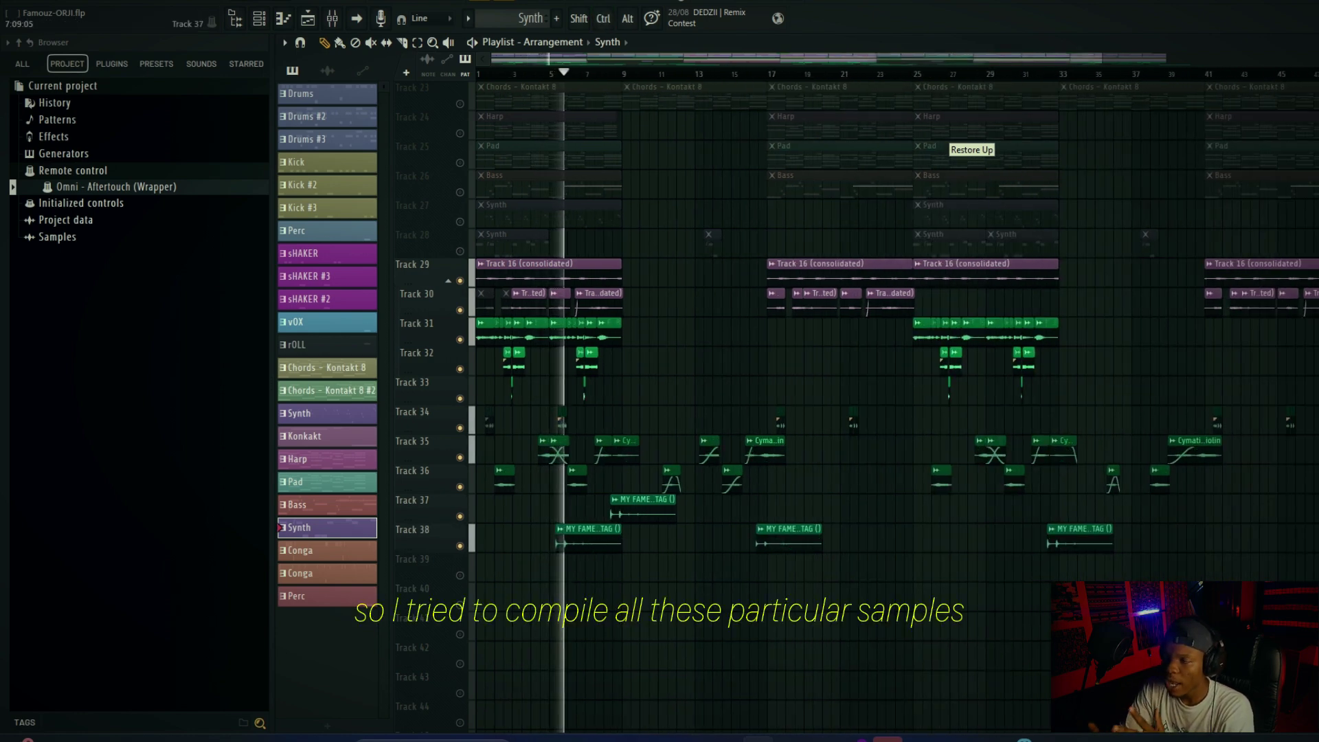
scroll(824, 385, "down", 3)
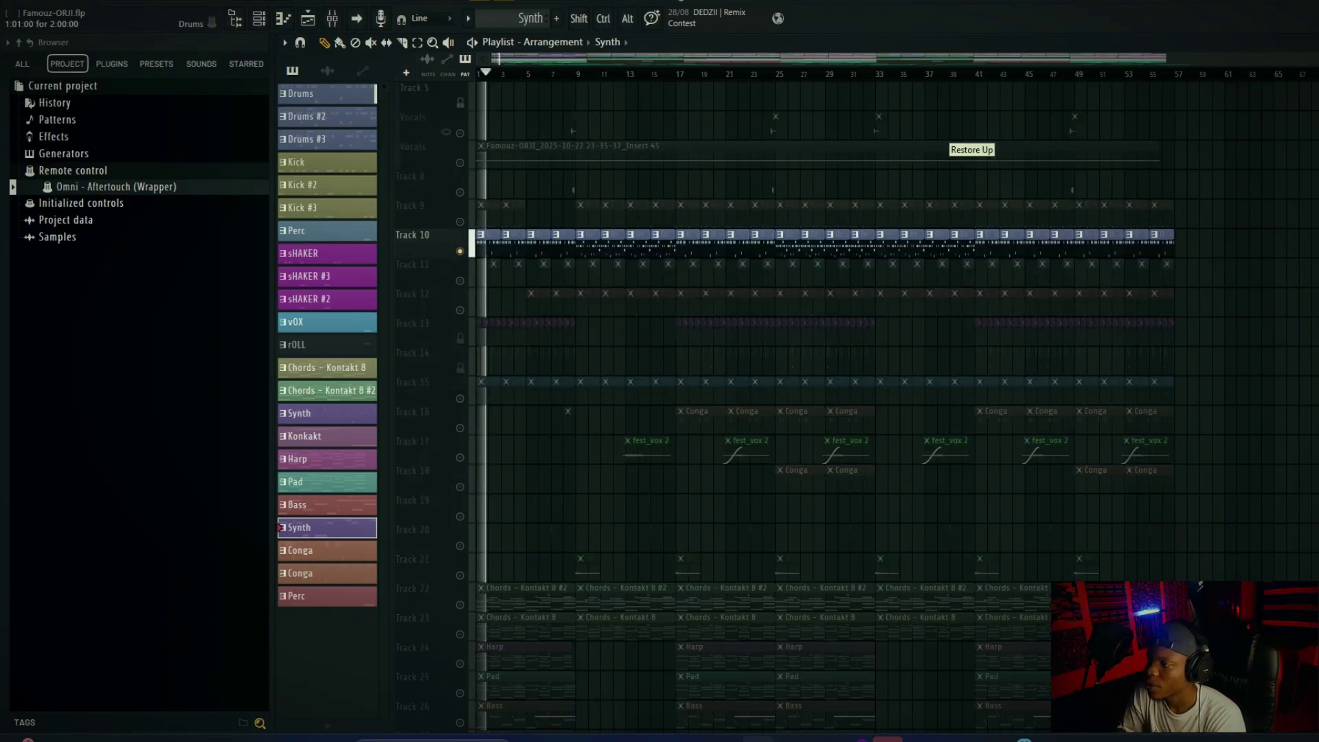
Step: Unmute the kicks on Track 9 alongside the Track 10 drums and show the Drums pattern's one-shot samples in the channel rack
left_click(514, 242)
left_click(461, 222)
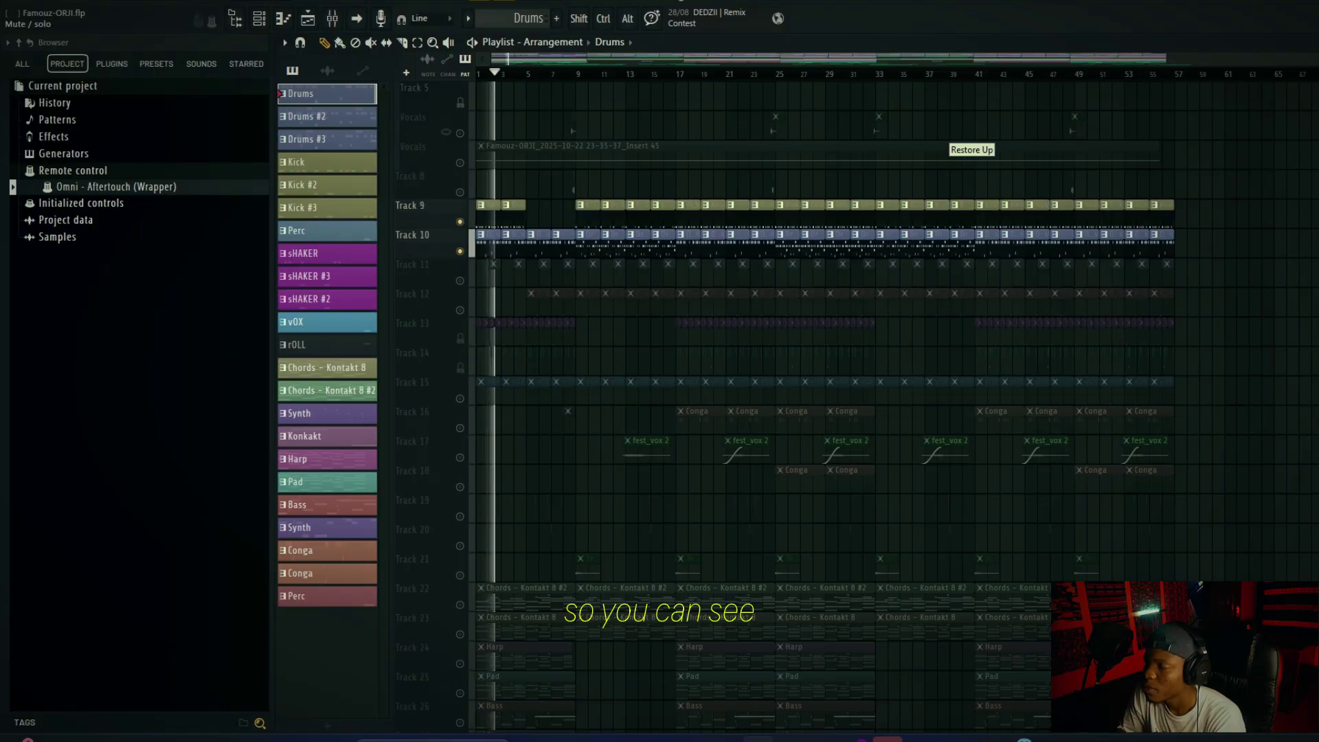
double_click(489, 242)
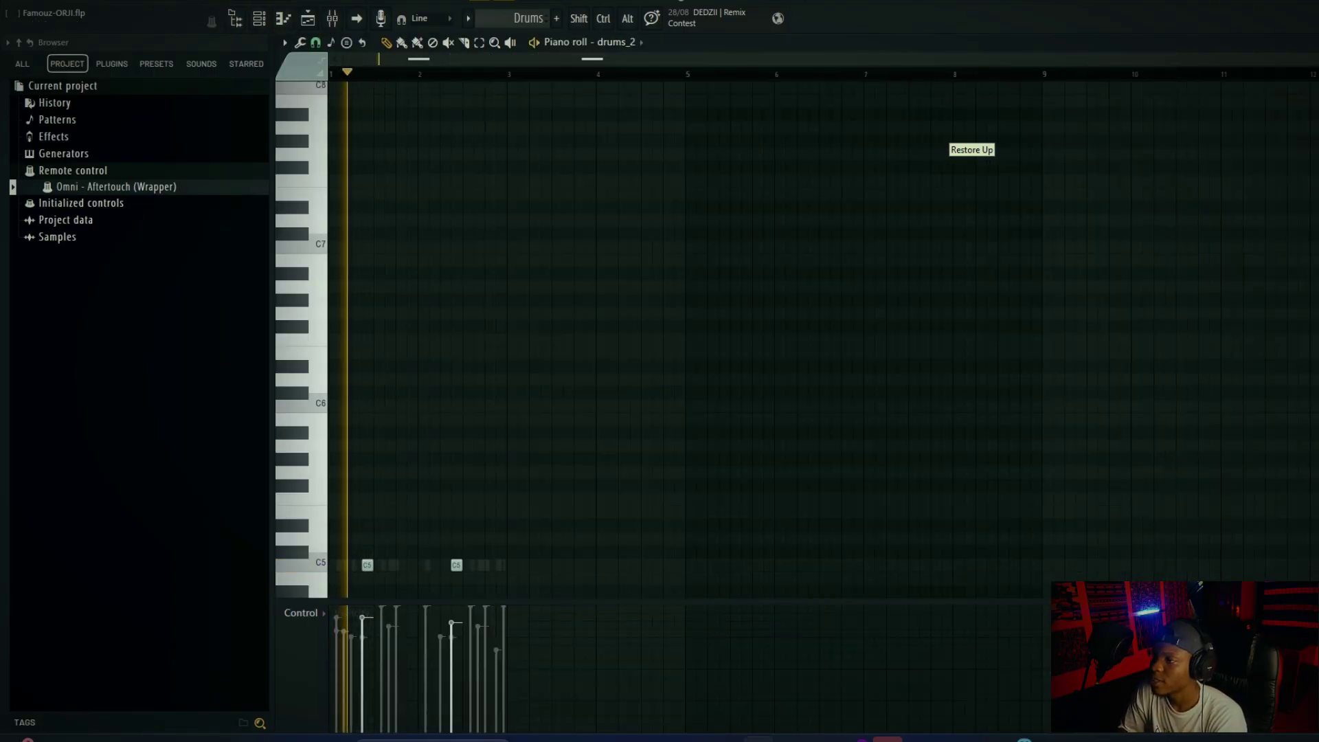
left_click(259, 18)
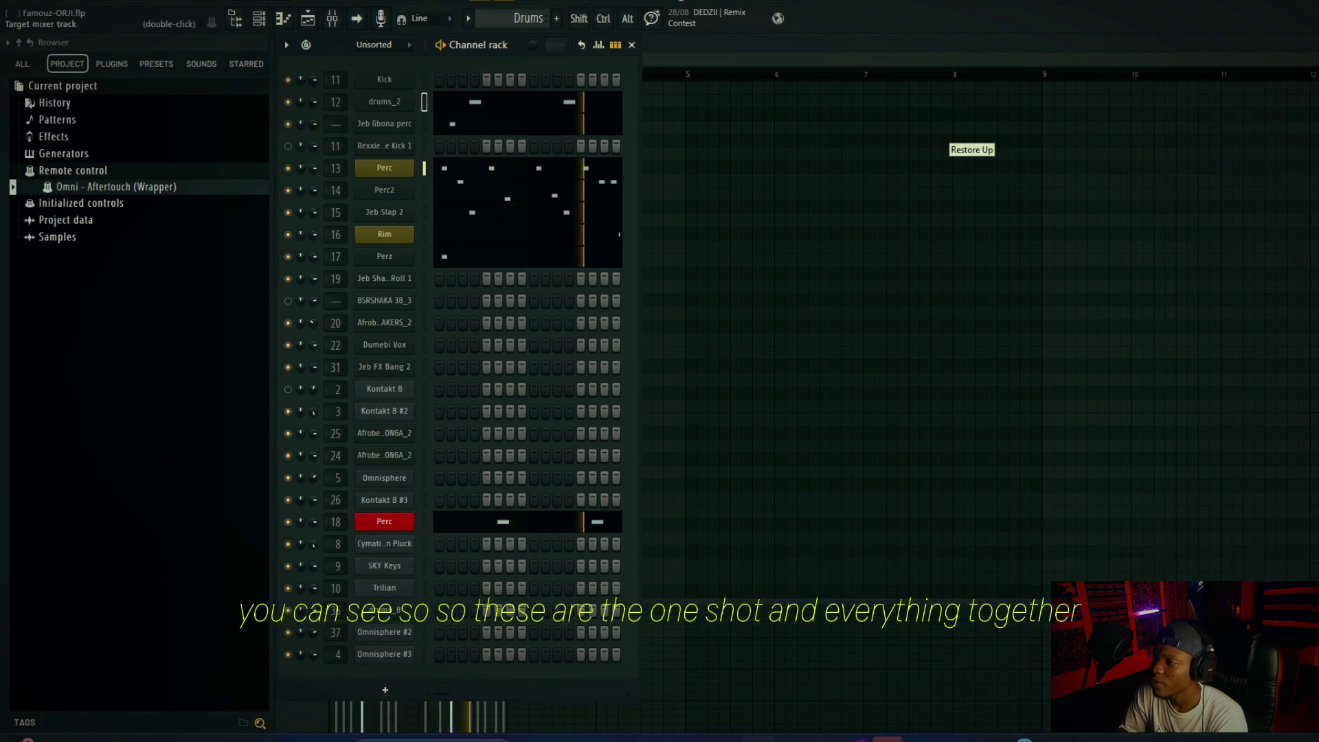
key("ctrl")
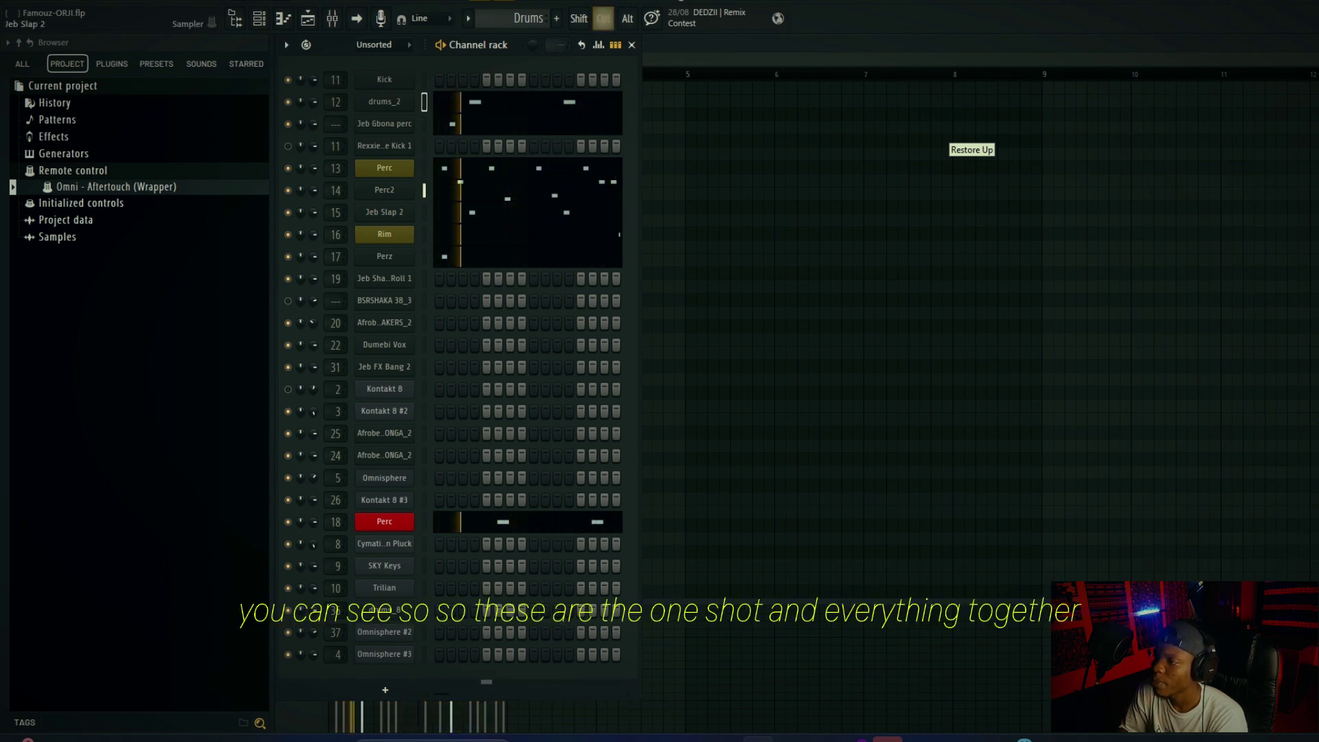
key("space")
left_click(424, 212)
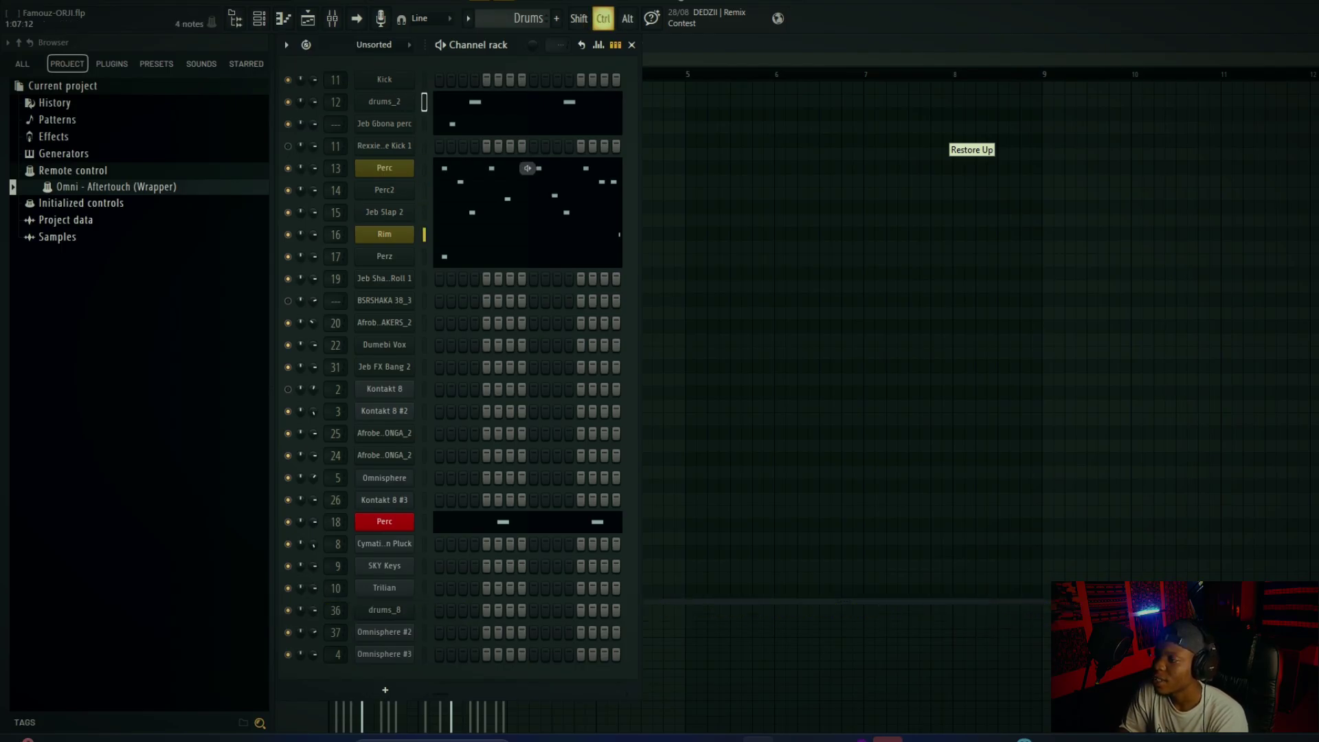
Step: Return to the playlist and resume playback with the percussion on Track 11 unmuted alongside the kicks and drums
left_click(308, 19)
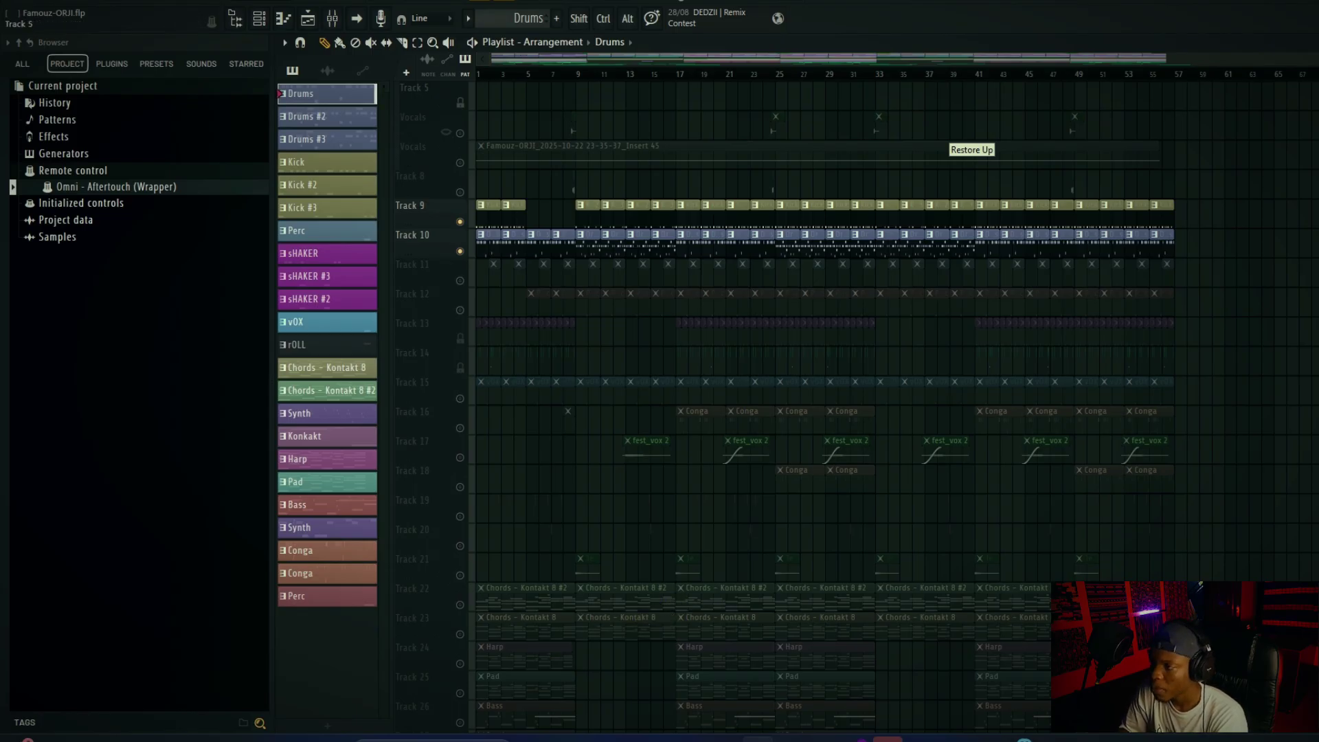
key("space")
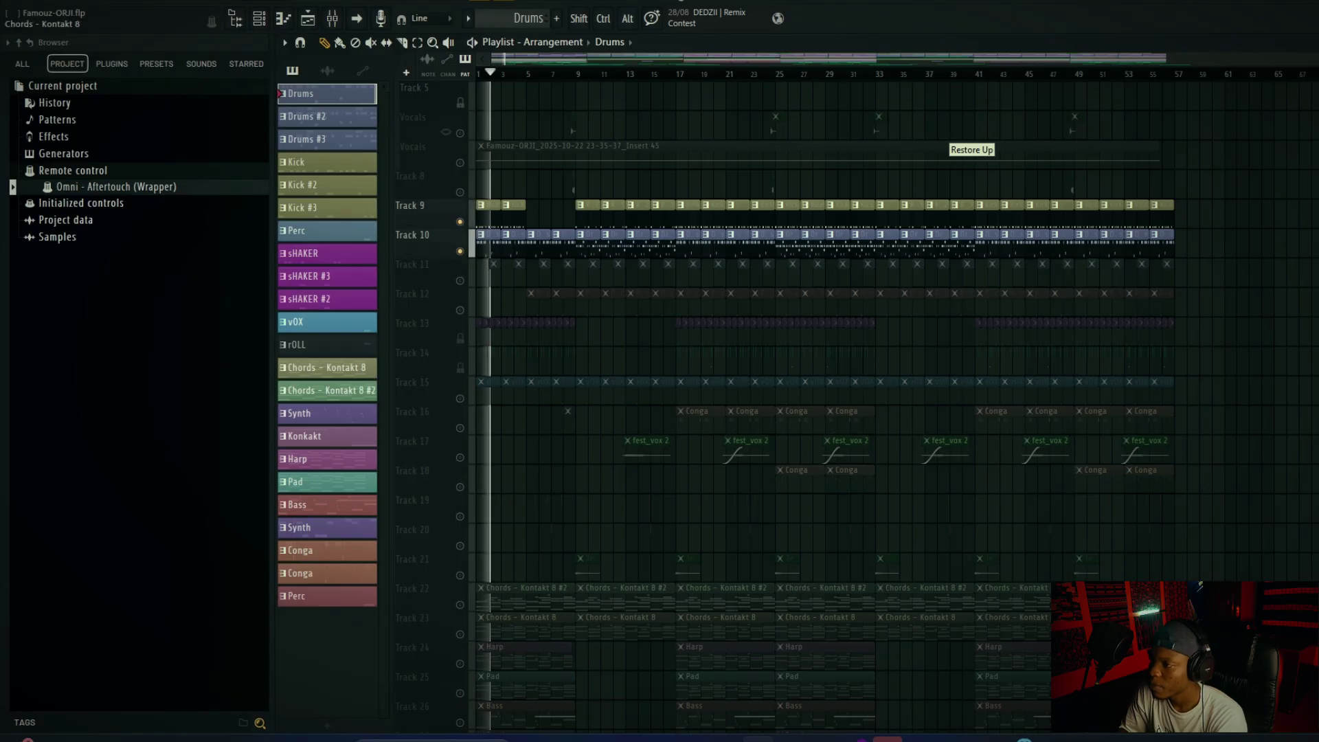
left_click(460, 281)
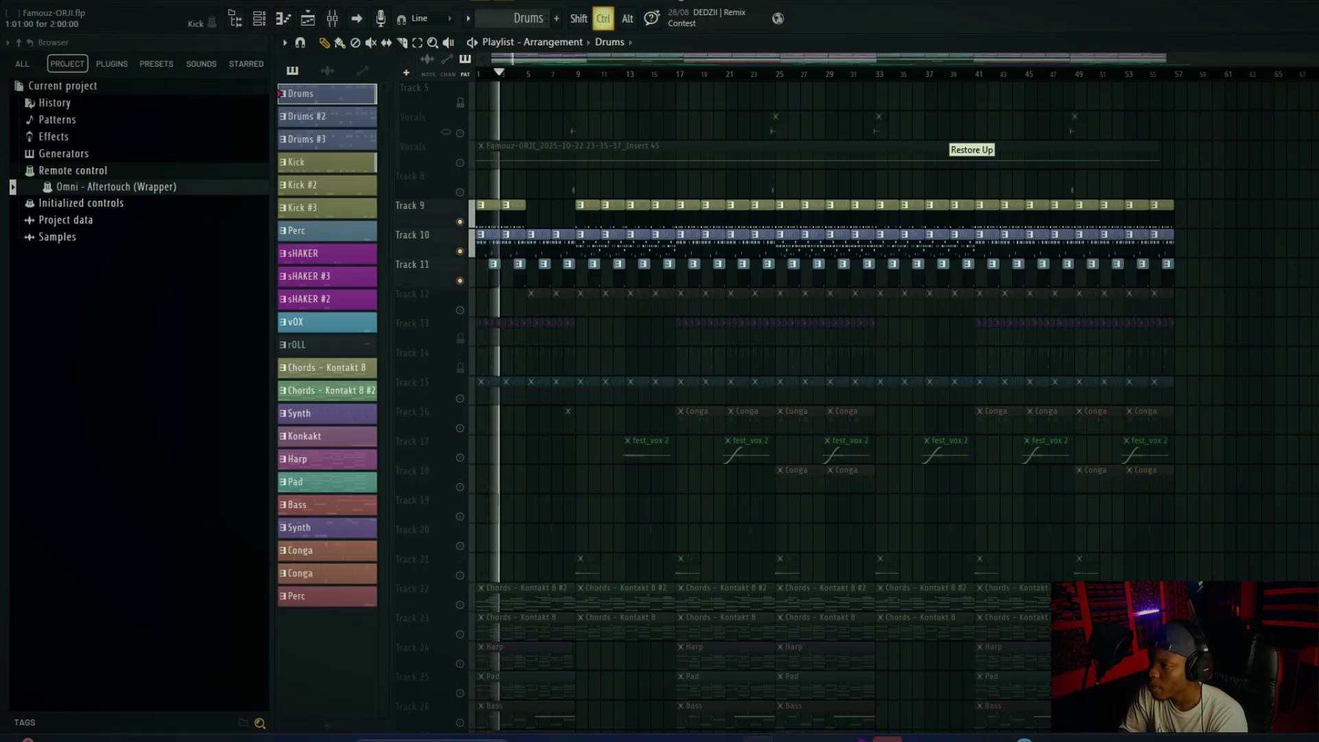
scroll(520, 214, "up", 3)
scroll(520, 215, "down", 1)
scroll(509, 207, "down", 1)
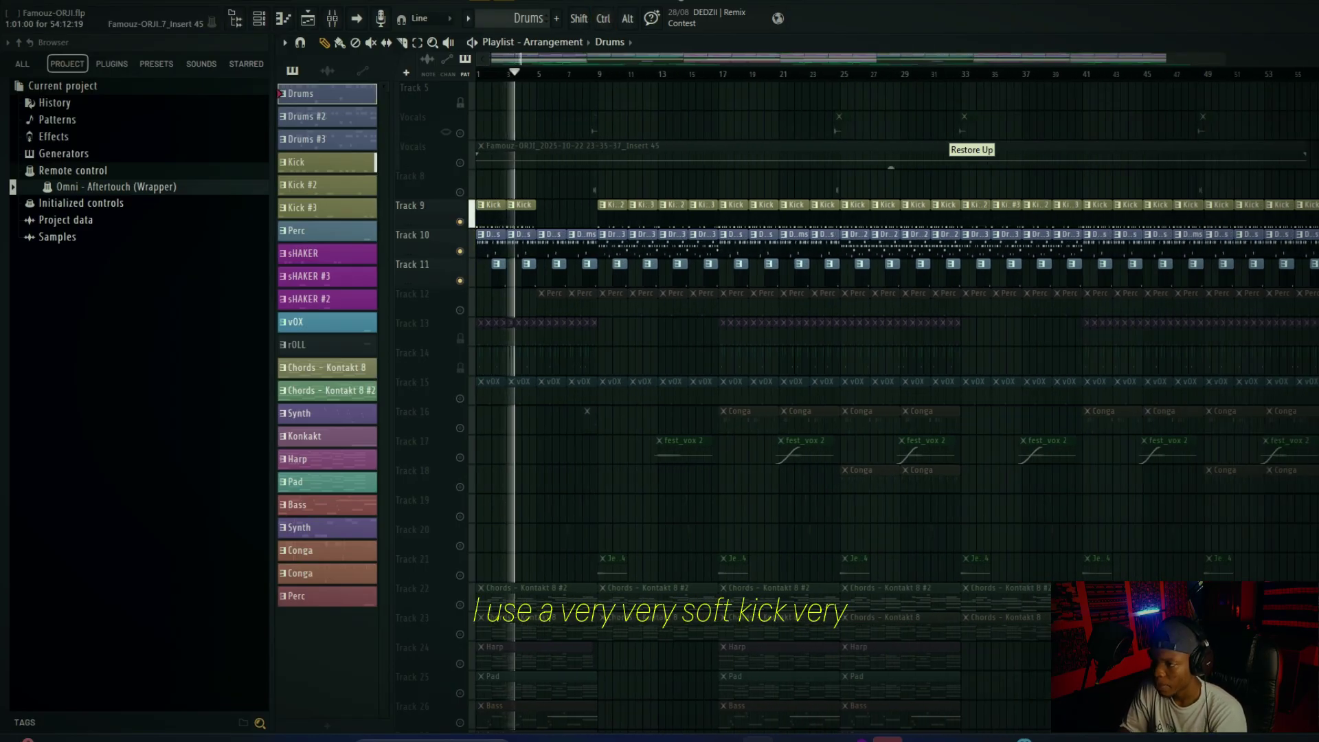
Step: Play the arrangement from bar 9, unmute the Perc patterns on Track 12, and stop playback
left_click(599, 74)
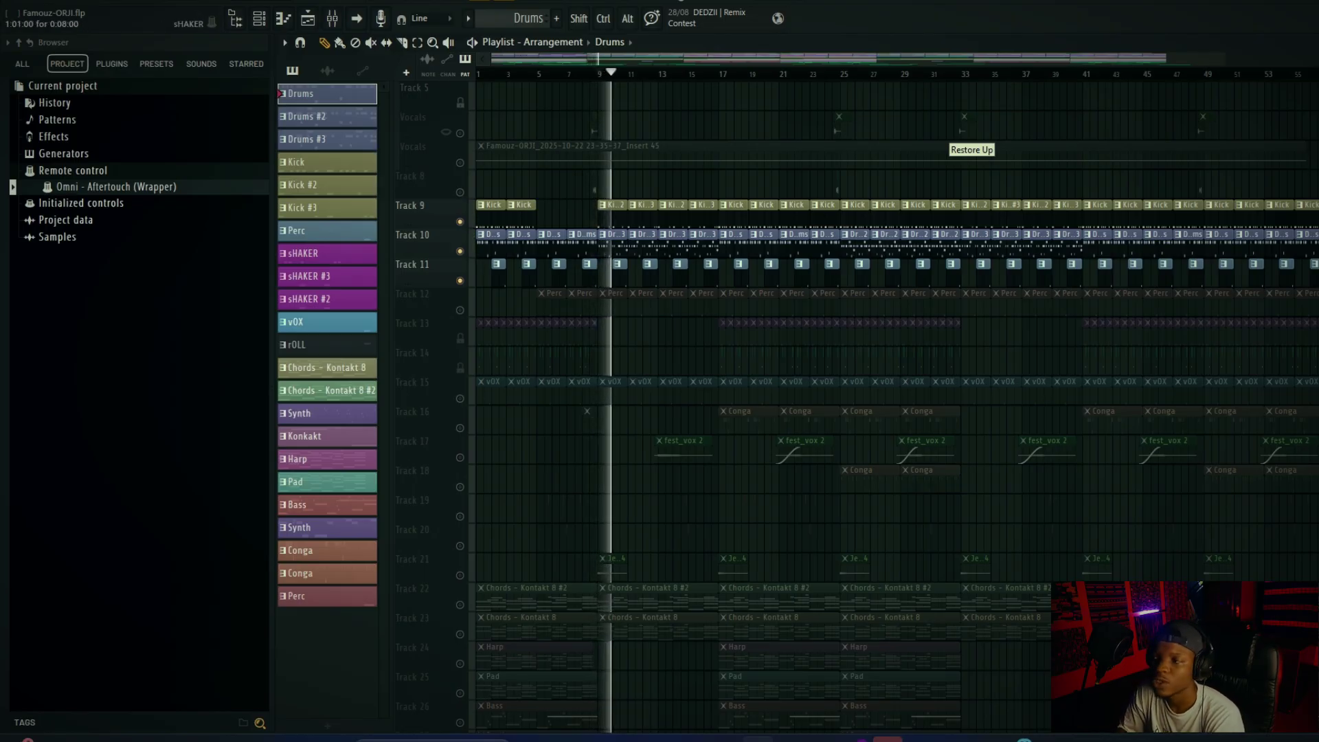
left_click(459, 310)
key("space")
Step: Show the Kick #2 pattern in the channel rack and return to the playlist to audition the drum tracks from bar 17
left_click(283, 19)
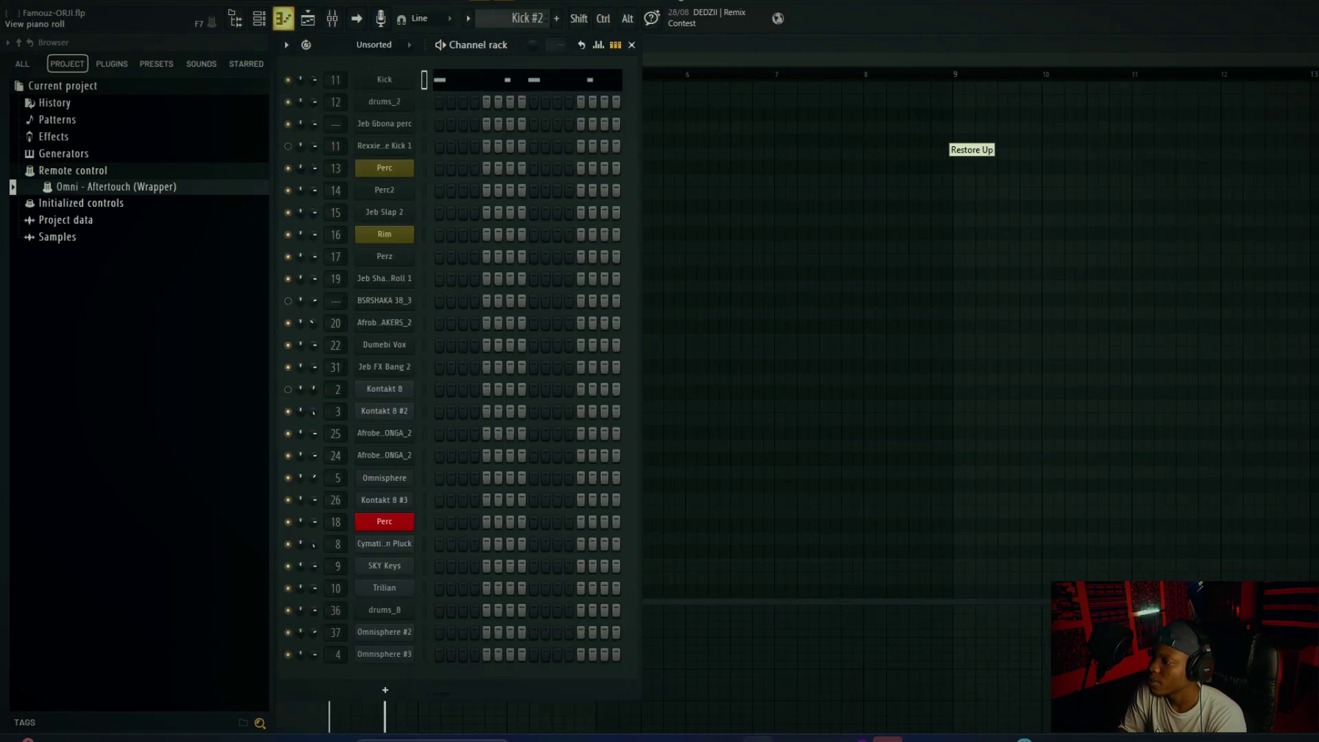
left_click(283, 19)
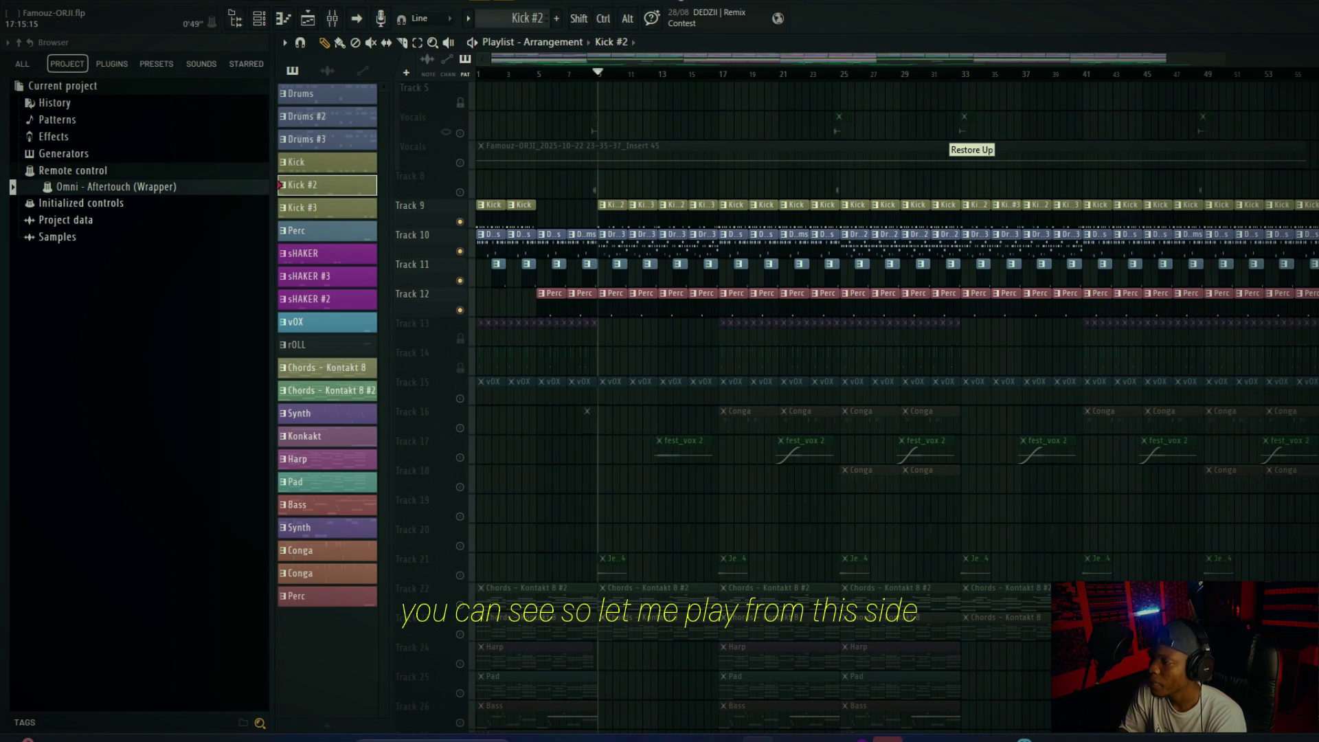
key("space")
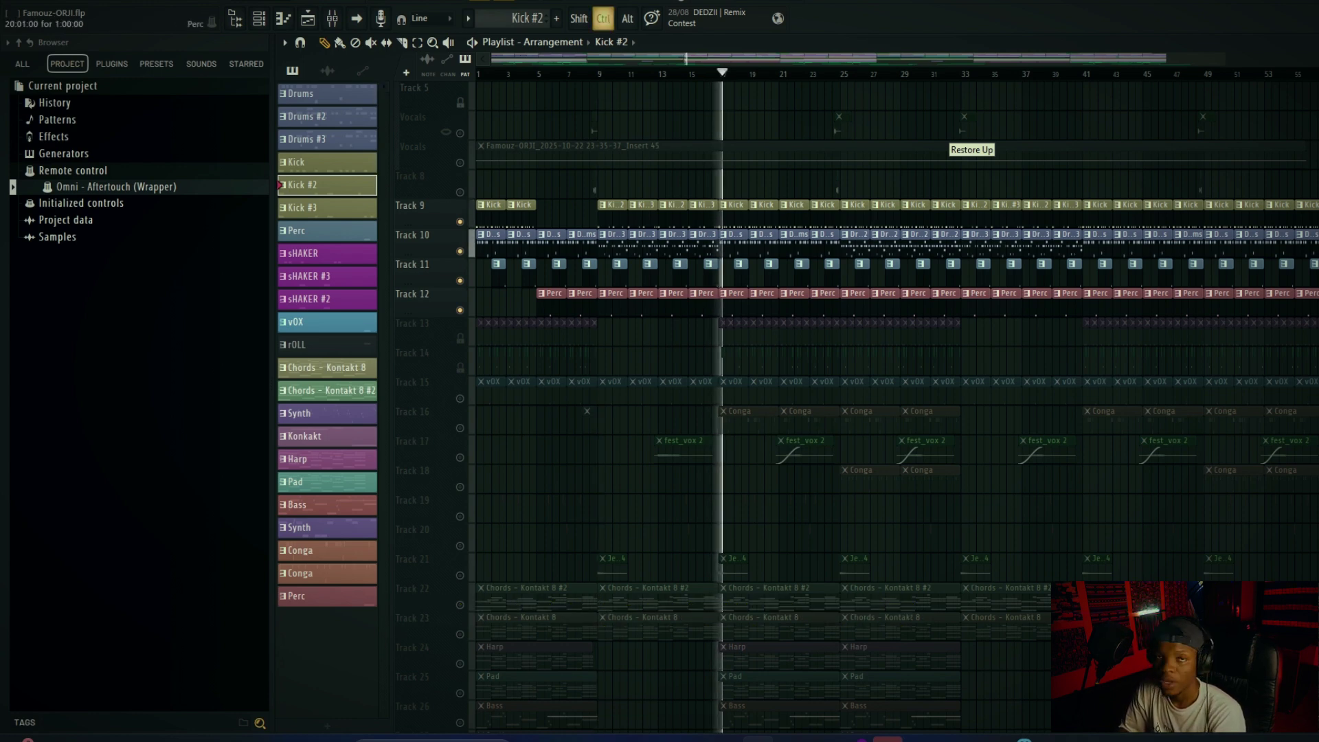
scroll(1141, 508, "down", 2)
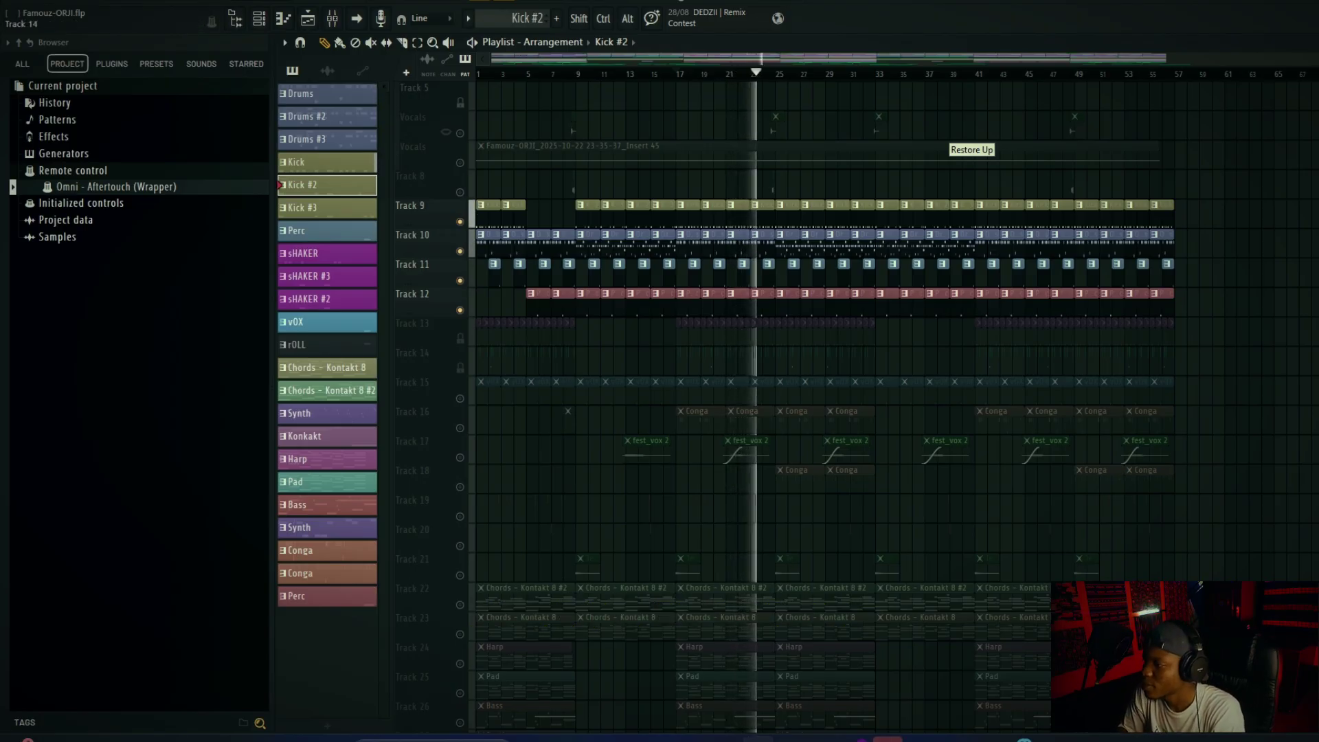
Step: Unmute the vox on Track 15 and show its Dumebi Vox notes in the piano roll and its channel in the rack
left_click(460, 398)
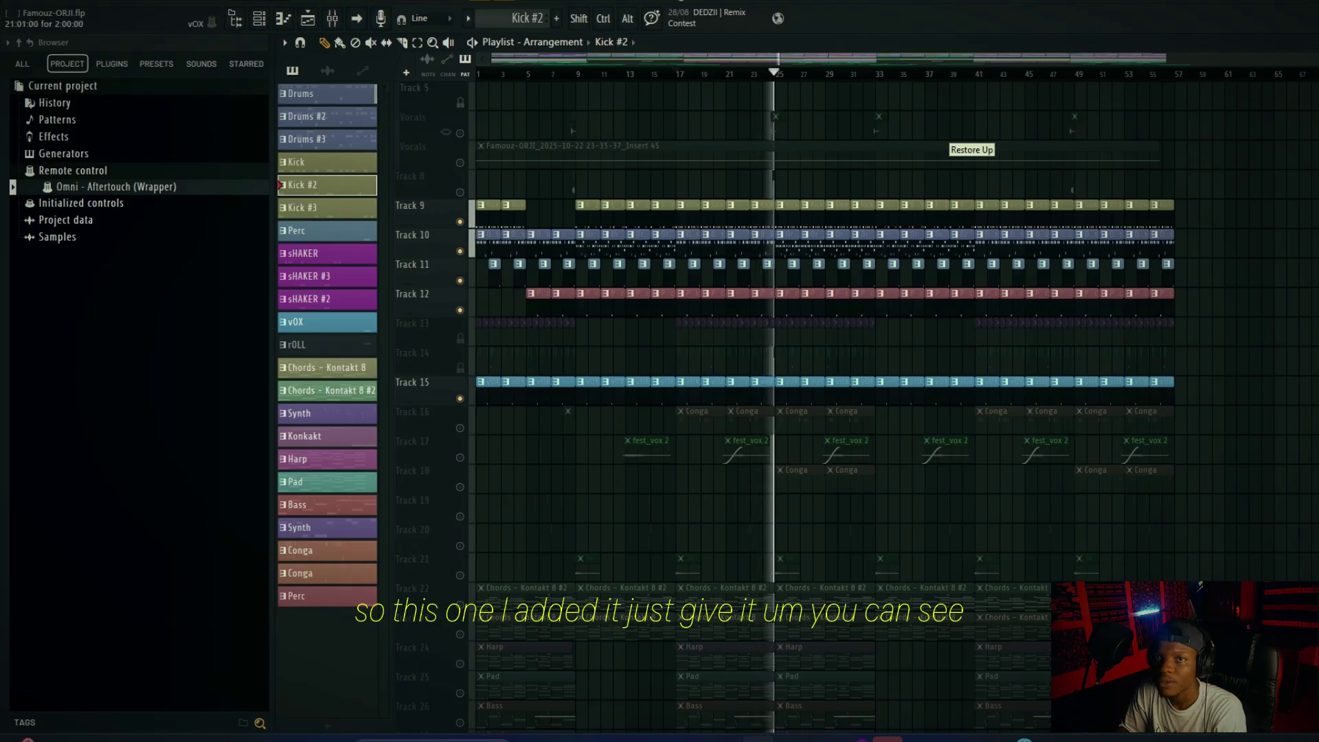
double_click(740, 387)
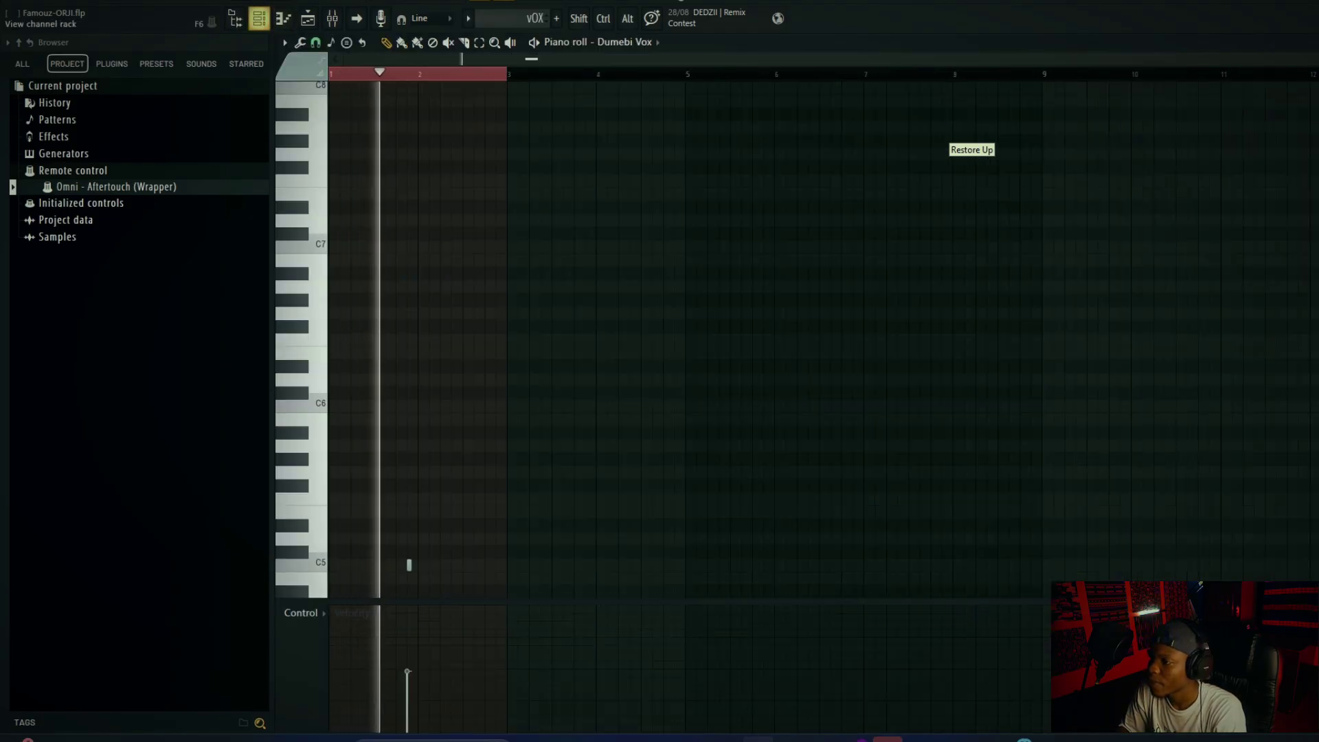
left_click(258, 19)
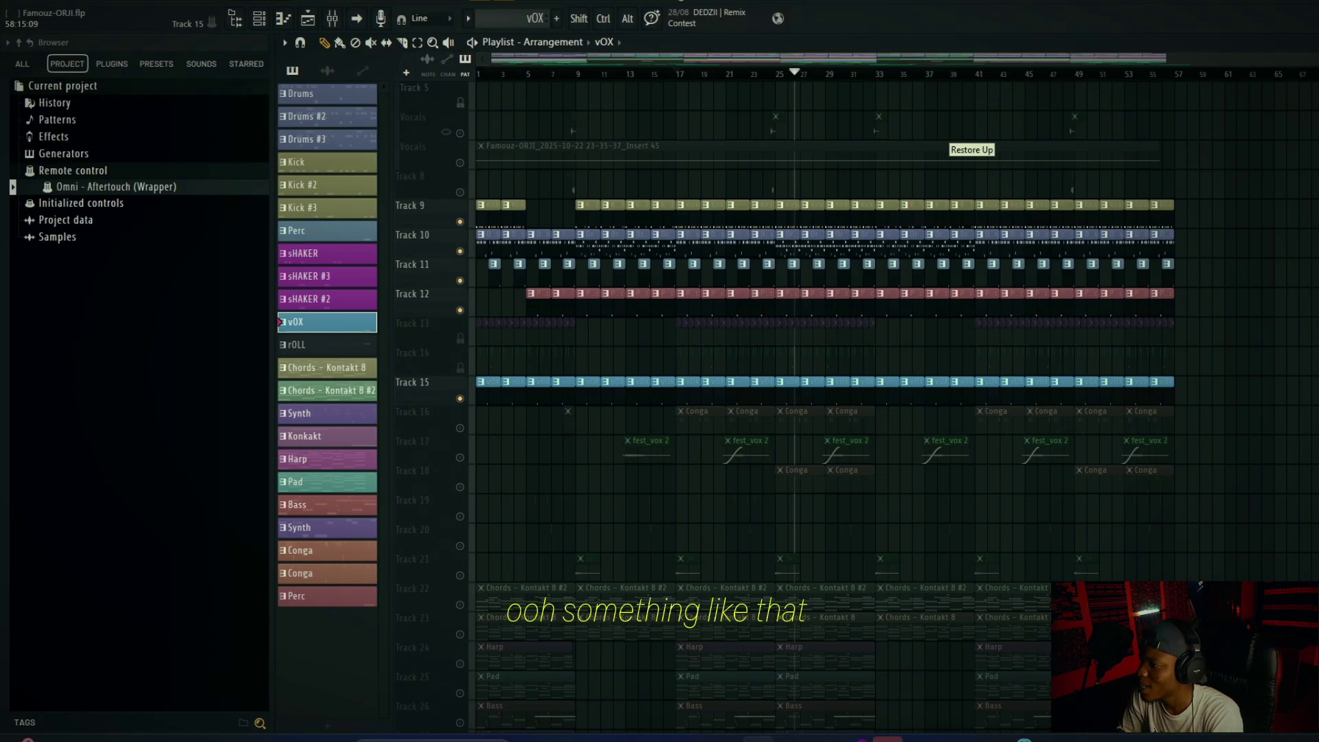
Step: Resume playback with the congas on Track 16 unmuted and show the Conga pattern's notes and source channel
key("space")
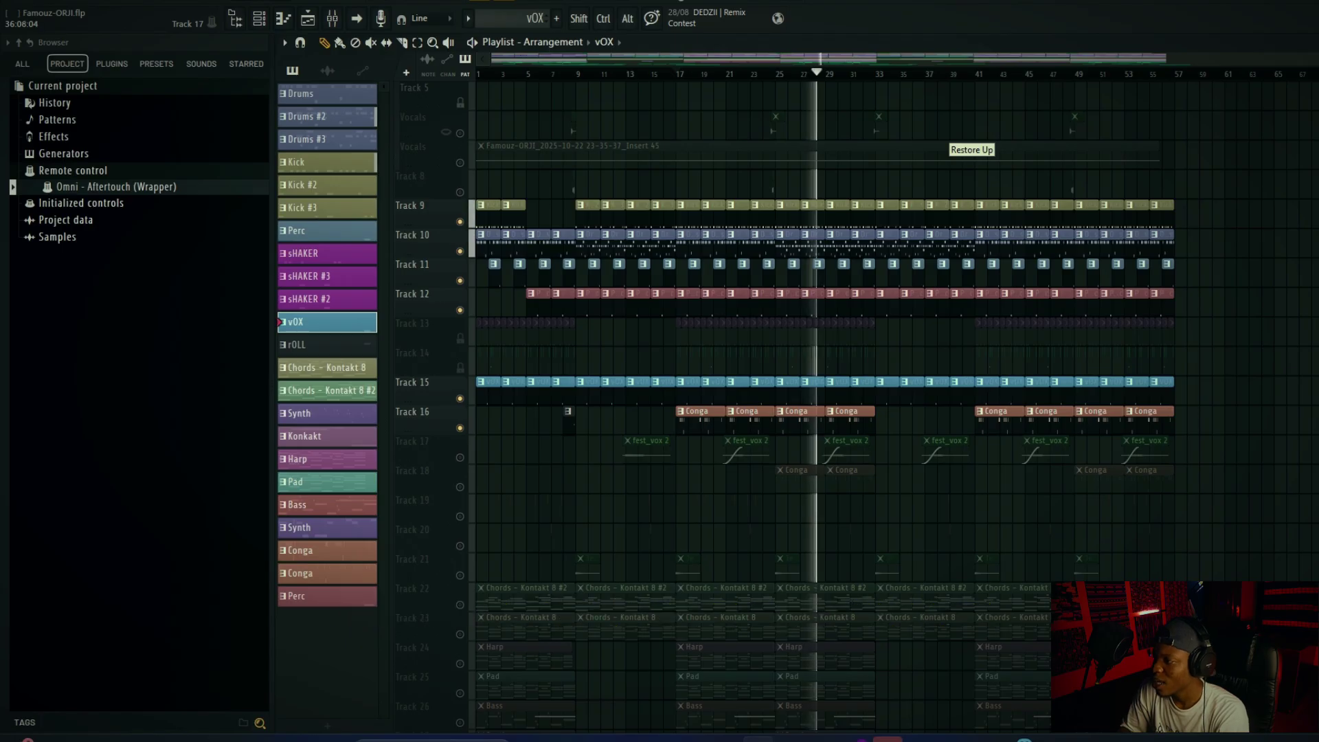
double_click(846, 415)
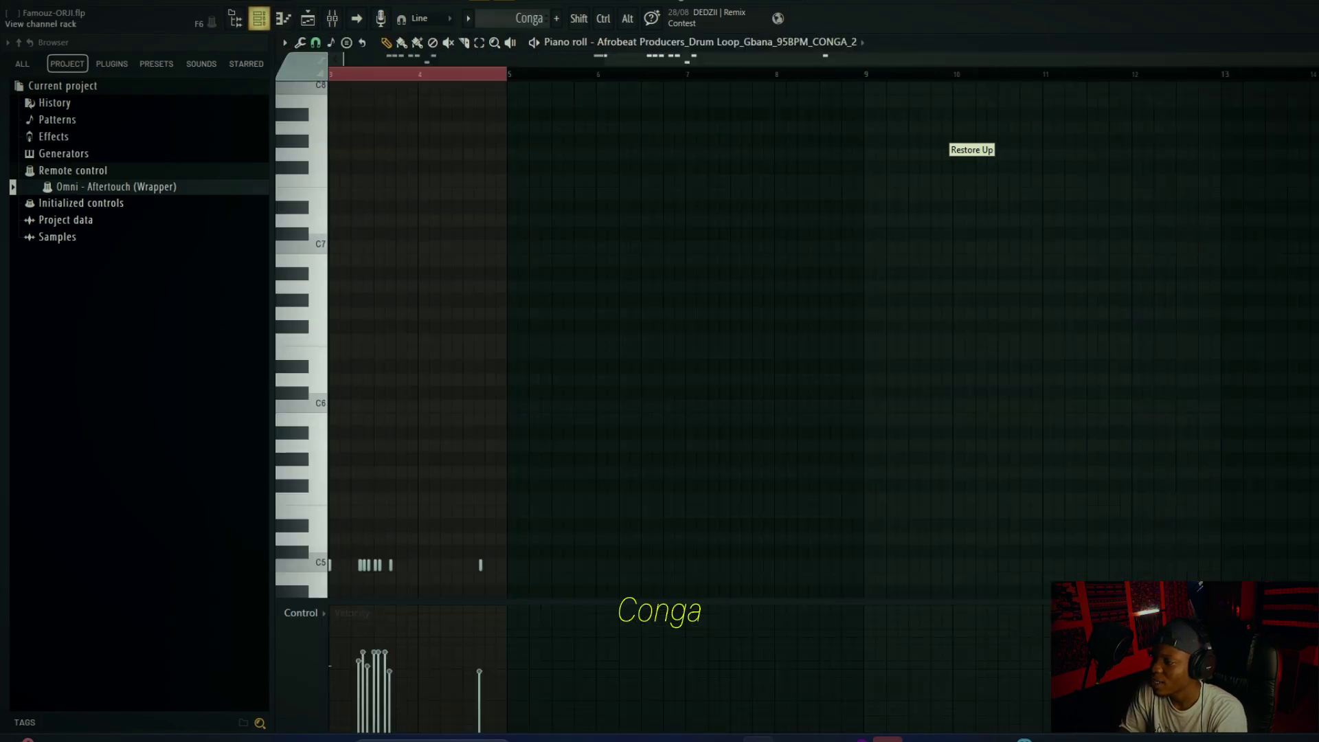
left_click(259, 18)
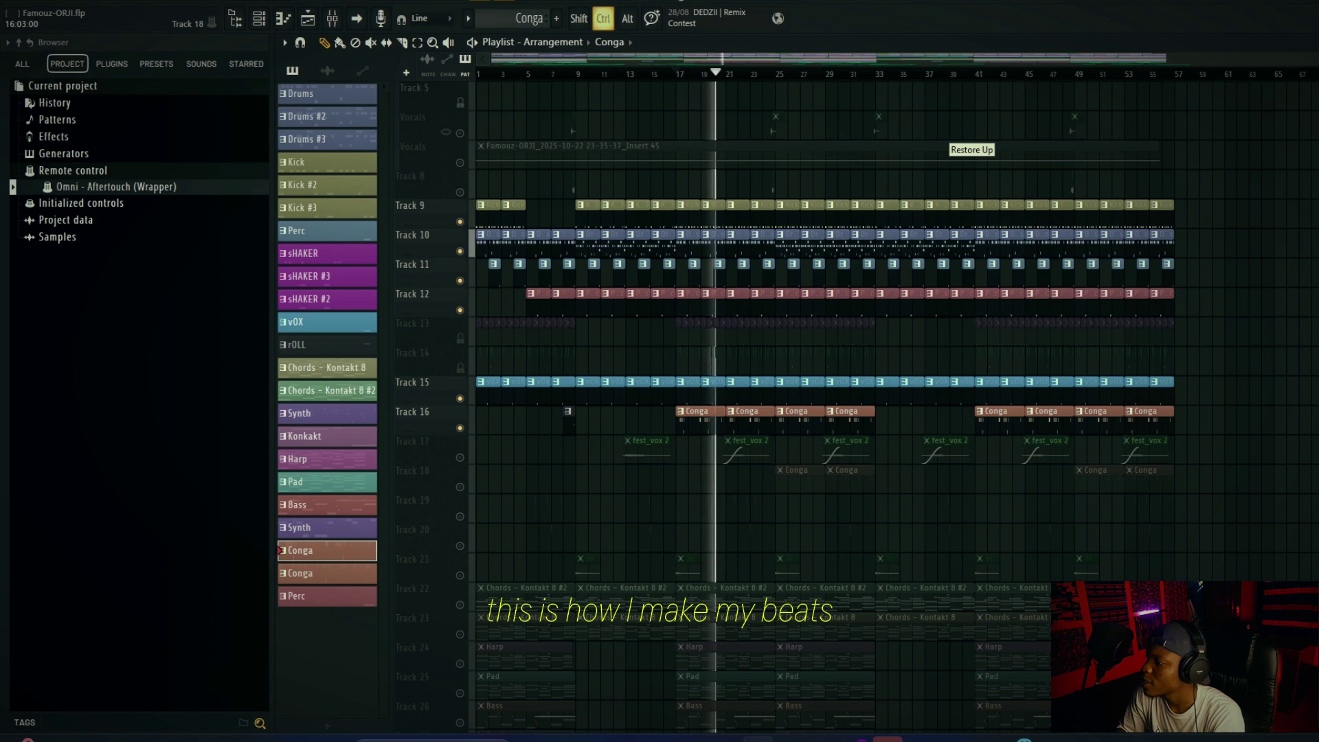
Step: Unmute the audio clips on Track 21 and the second set of congas on Track 18 during playback
scroll(821, 405, "up", 3)
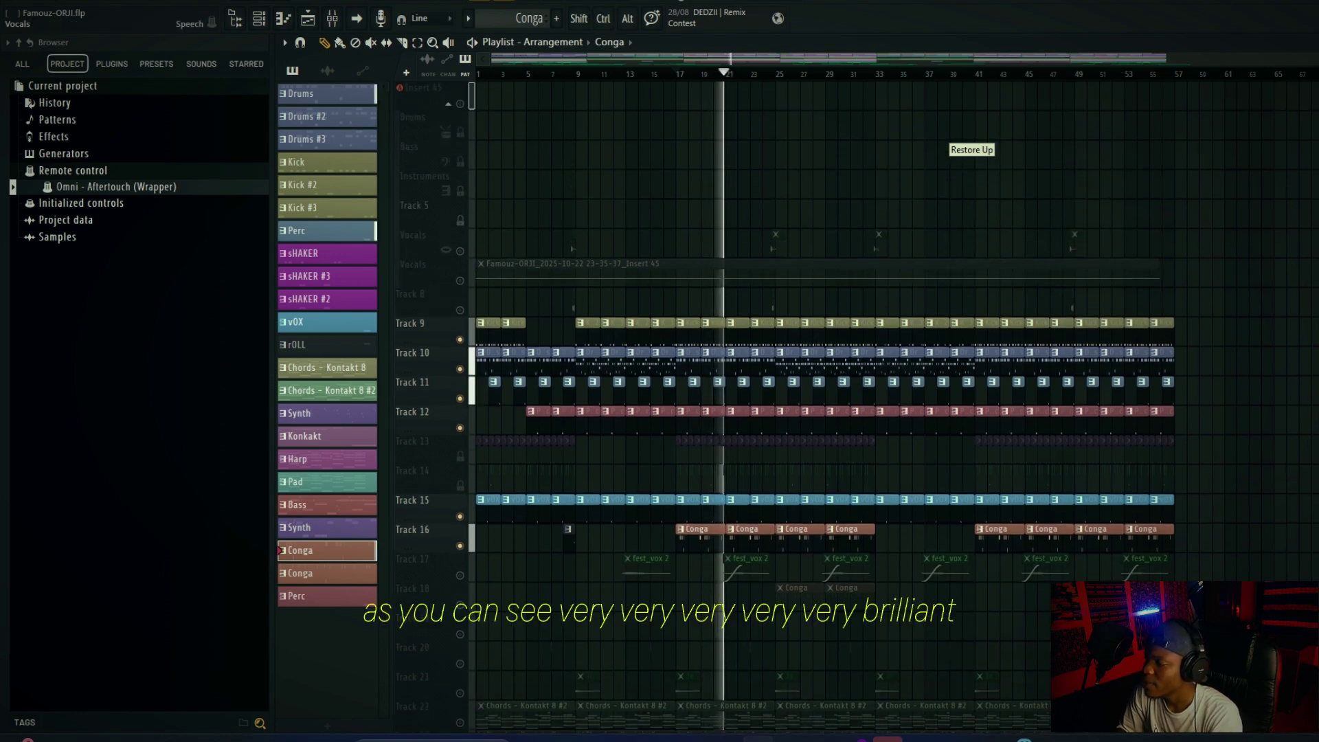
scroll(821, 405, "down", 12)
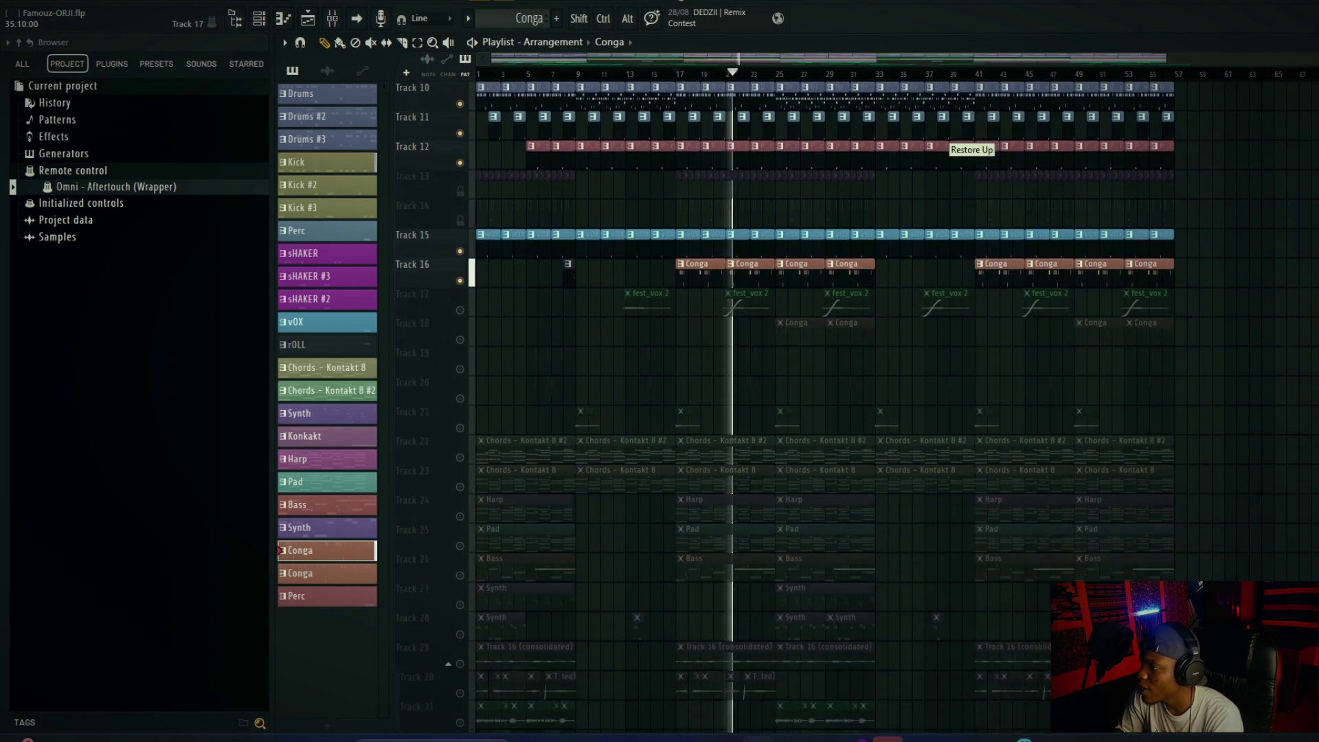
scroll(822, 405, "down", 2)
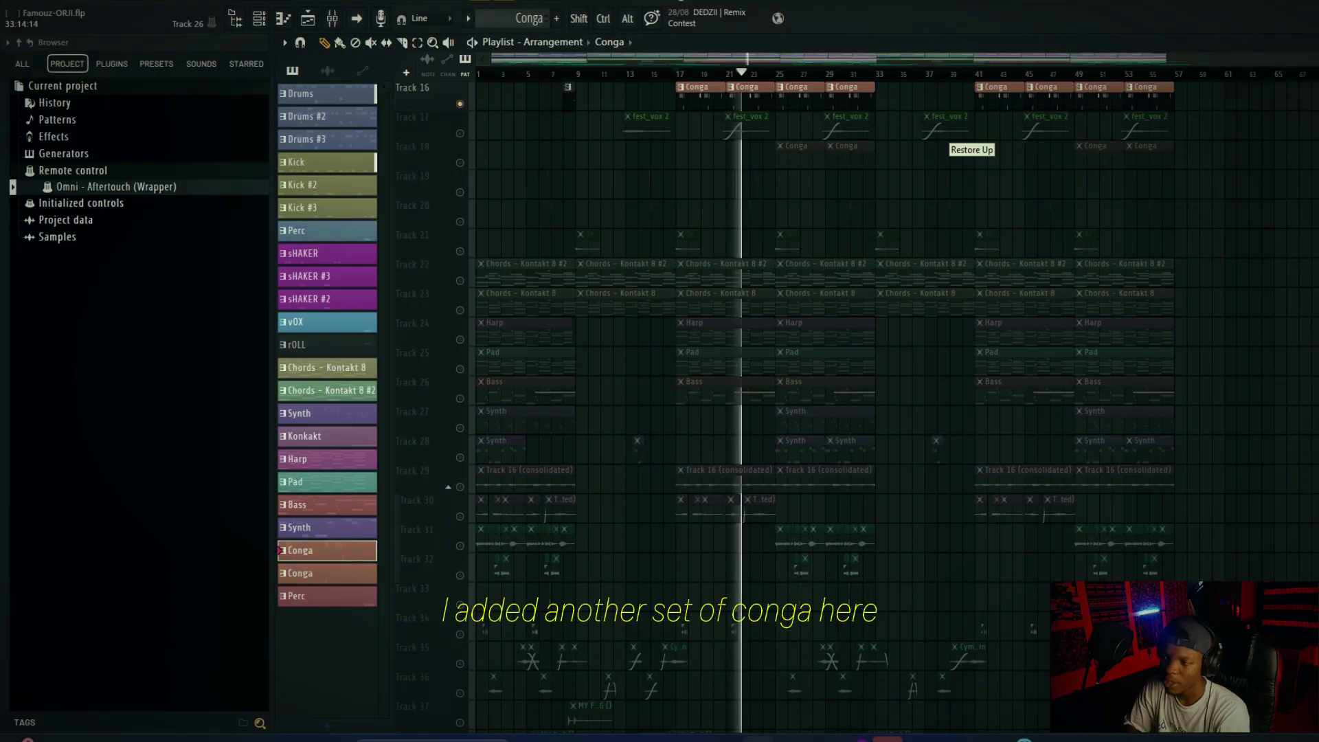
scroll(821, 405, "up", 6)
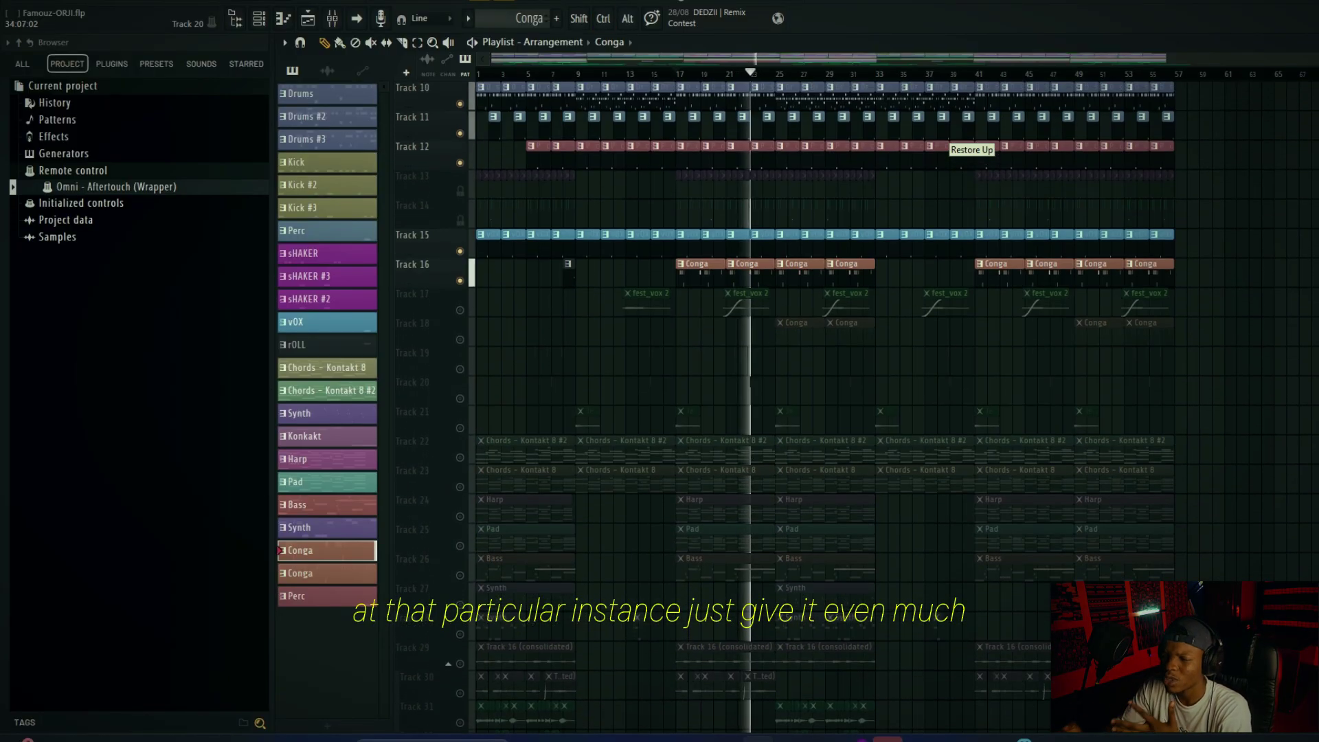
left_click(460, 429)
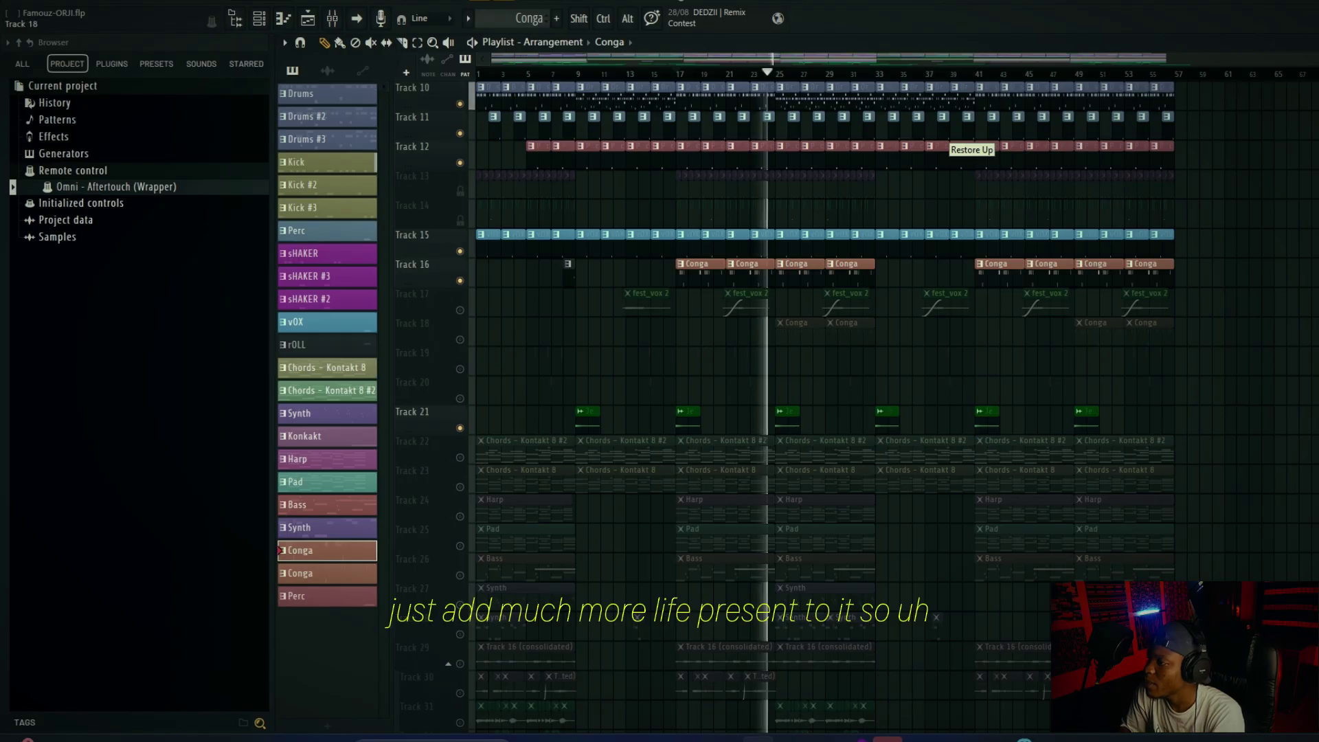
left_click(461, 339)
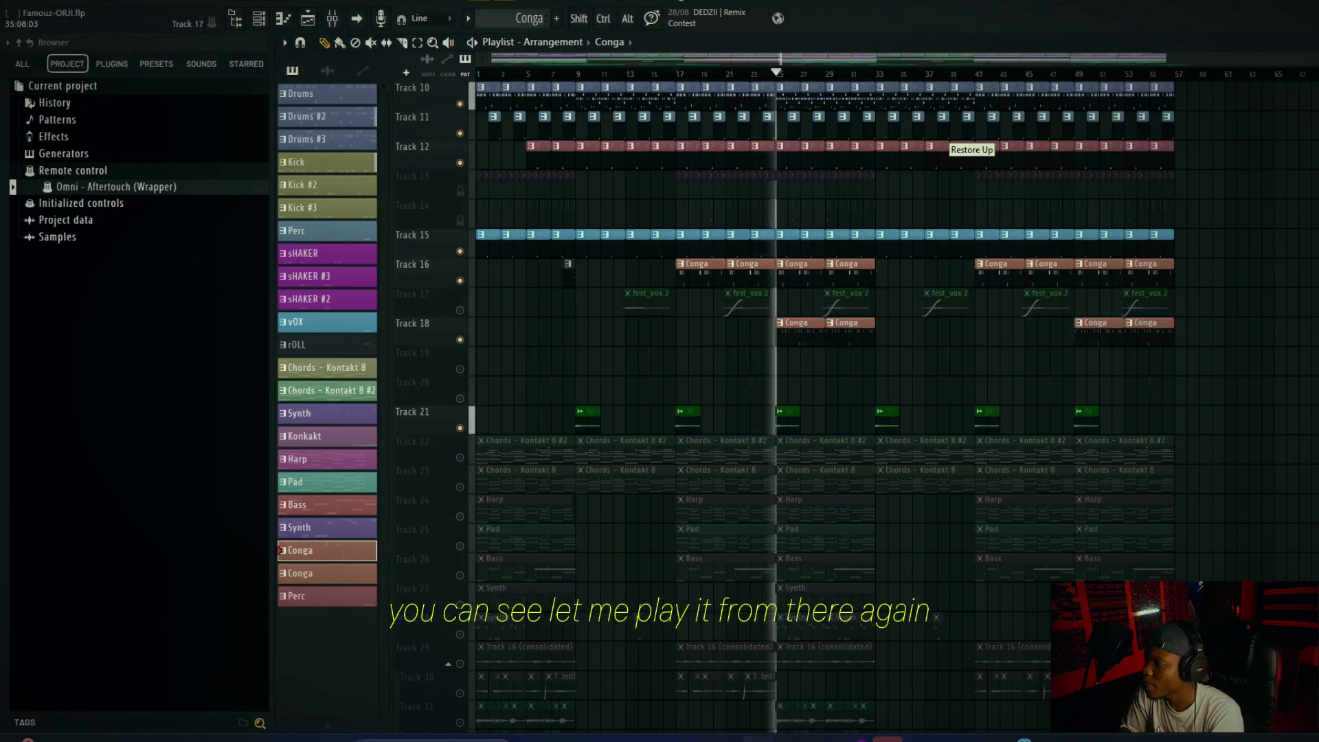
Step: Open Track 18's Conga pattern in the piano roll, show its channel in the rack, and return to the playlist
double_click(809, 337)
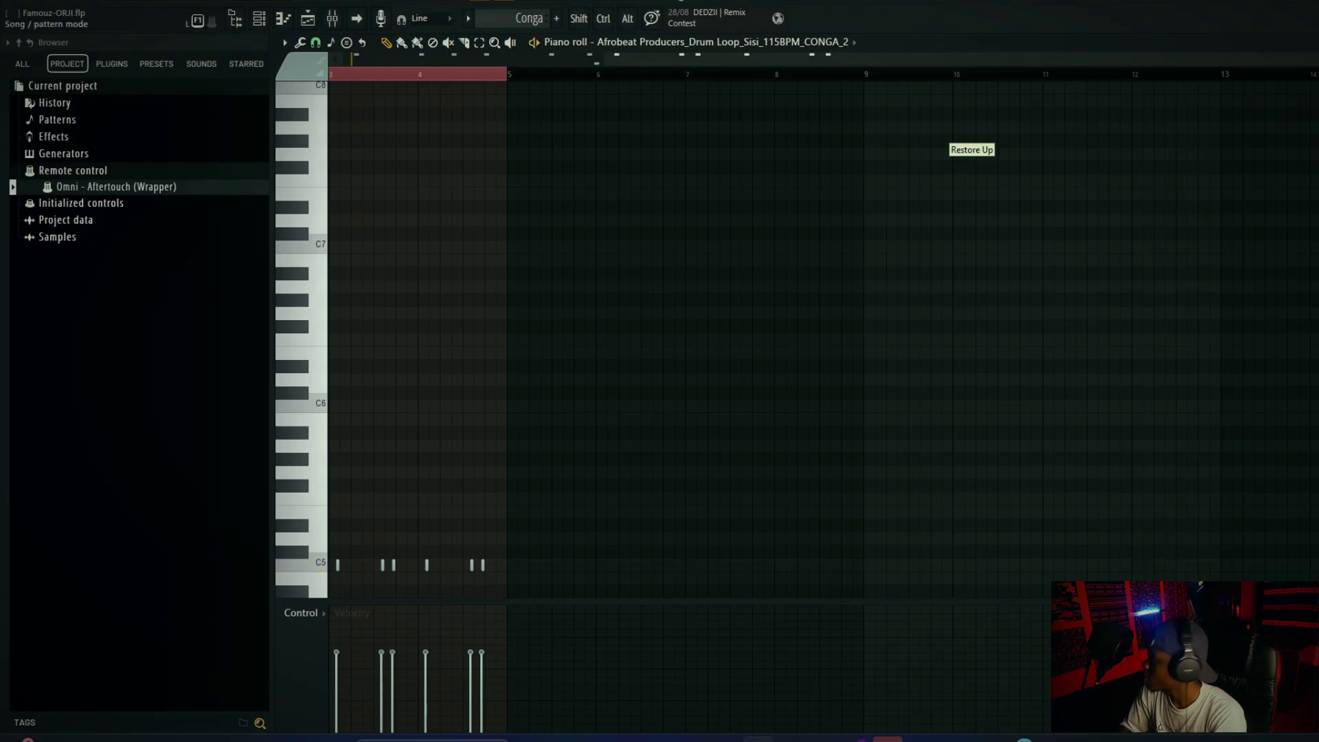
key("F6")
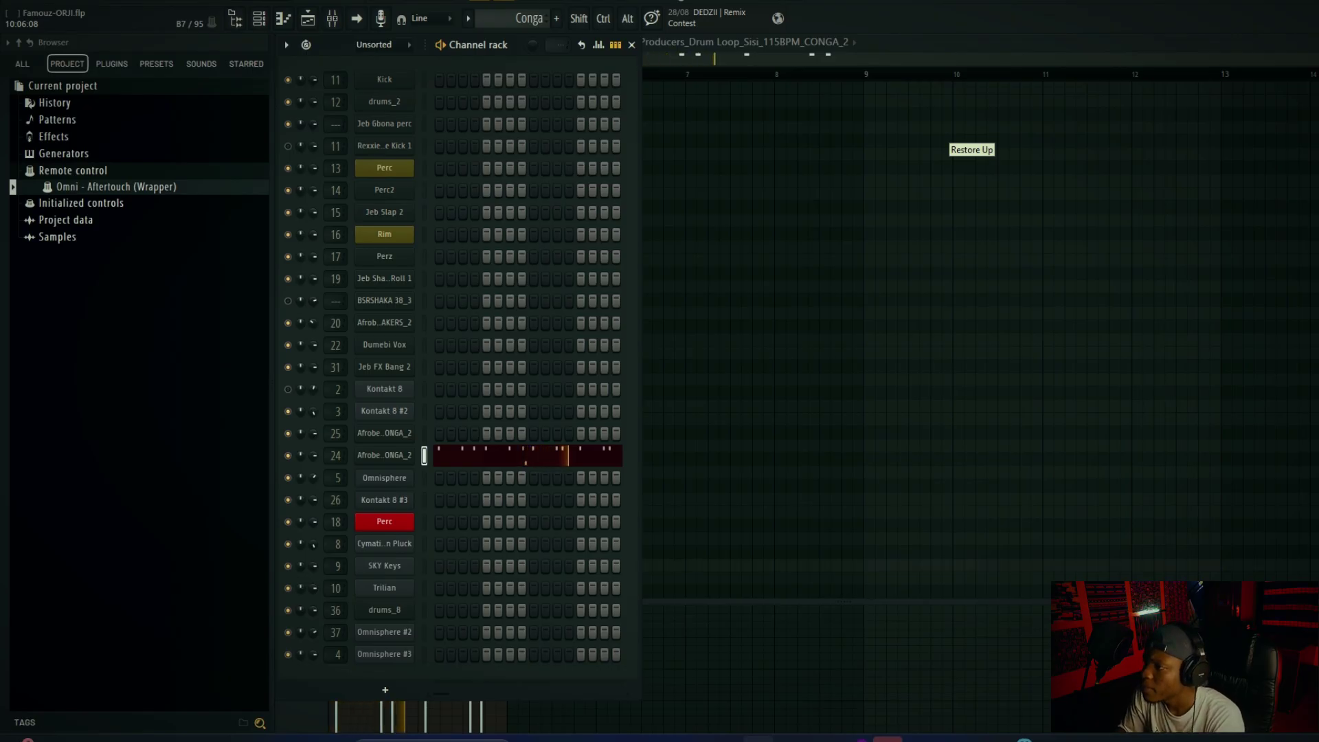
key("F5")
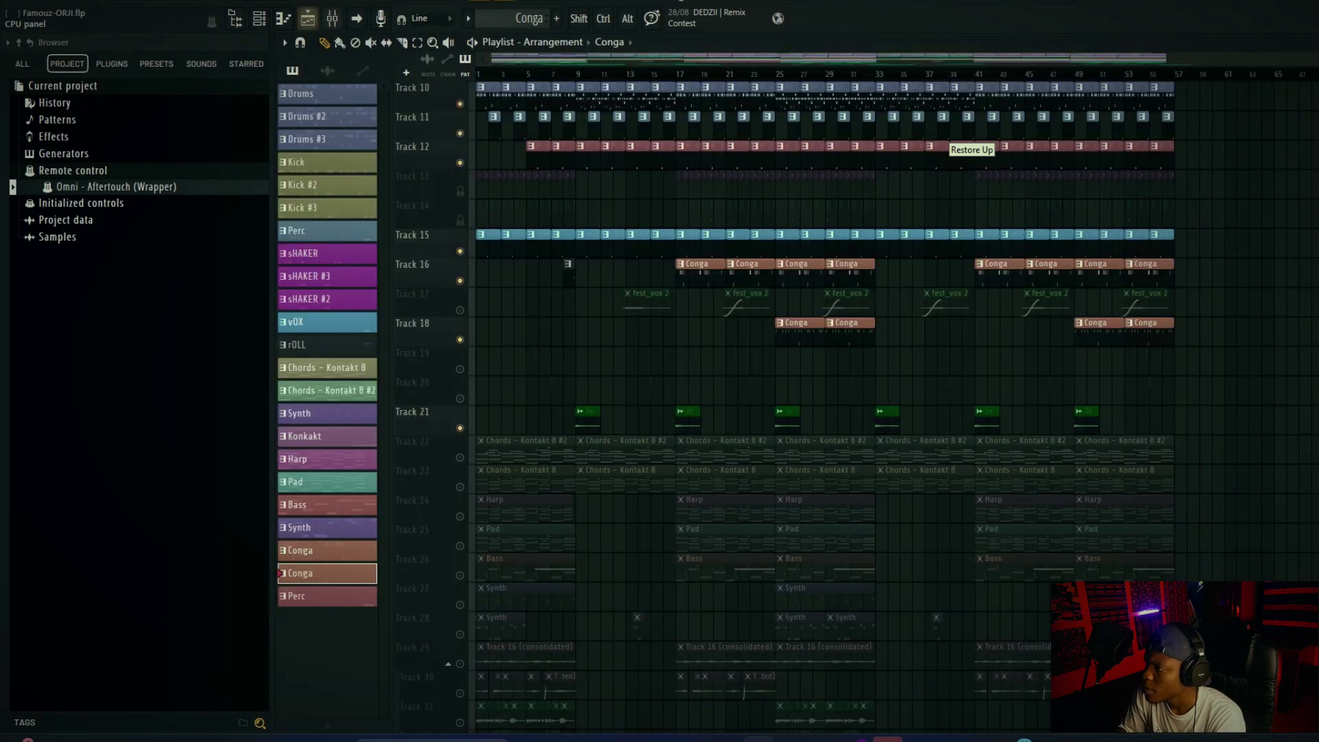
Step: Play the full arrangement with the drum, instrument, sample and effects tracks unmuted together, looking over the playlist tracks
key("l")
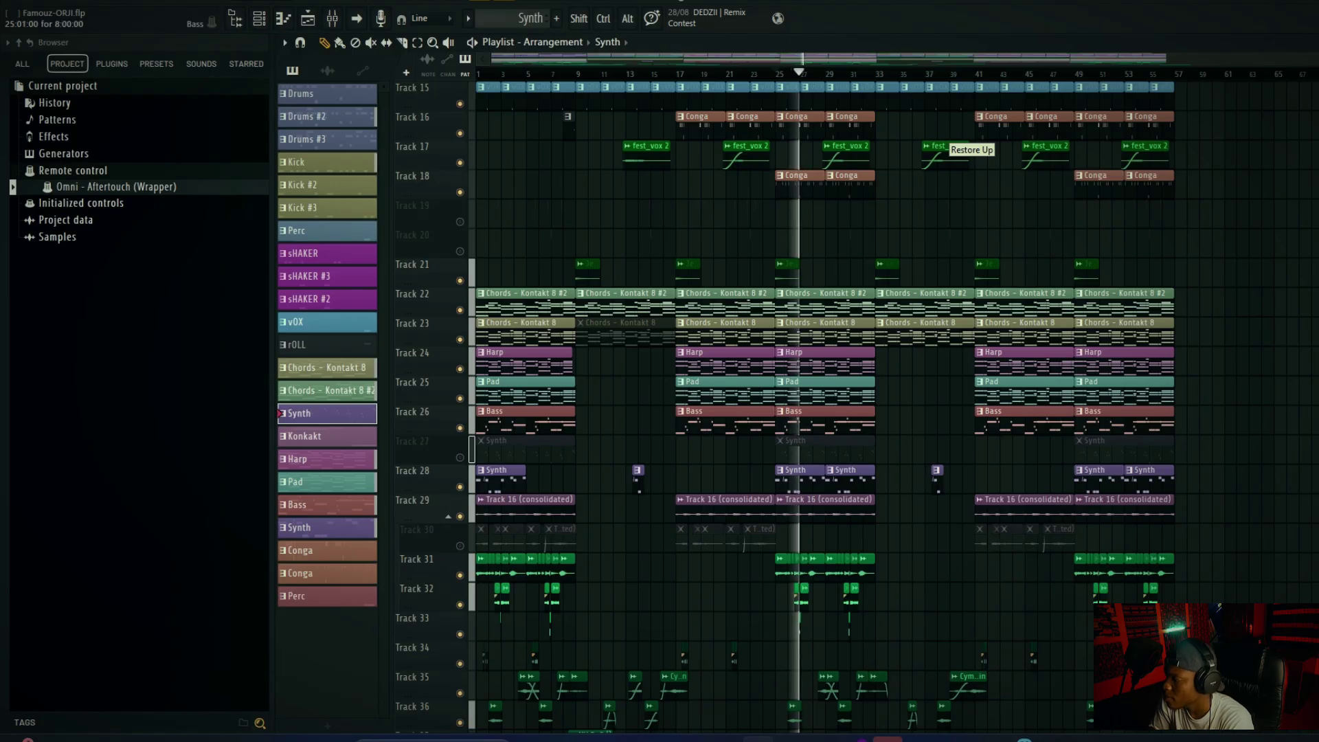
scroll(824, 412, "up", 8)
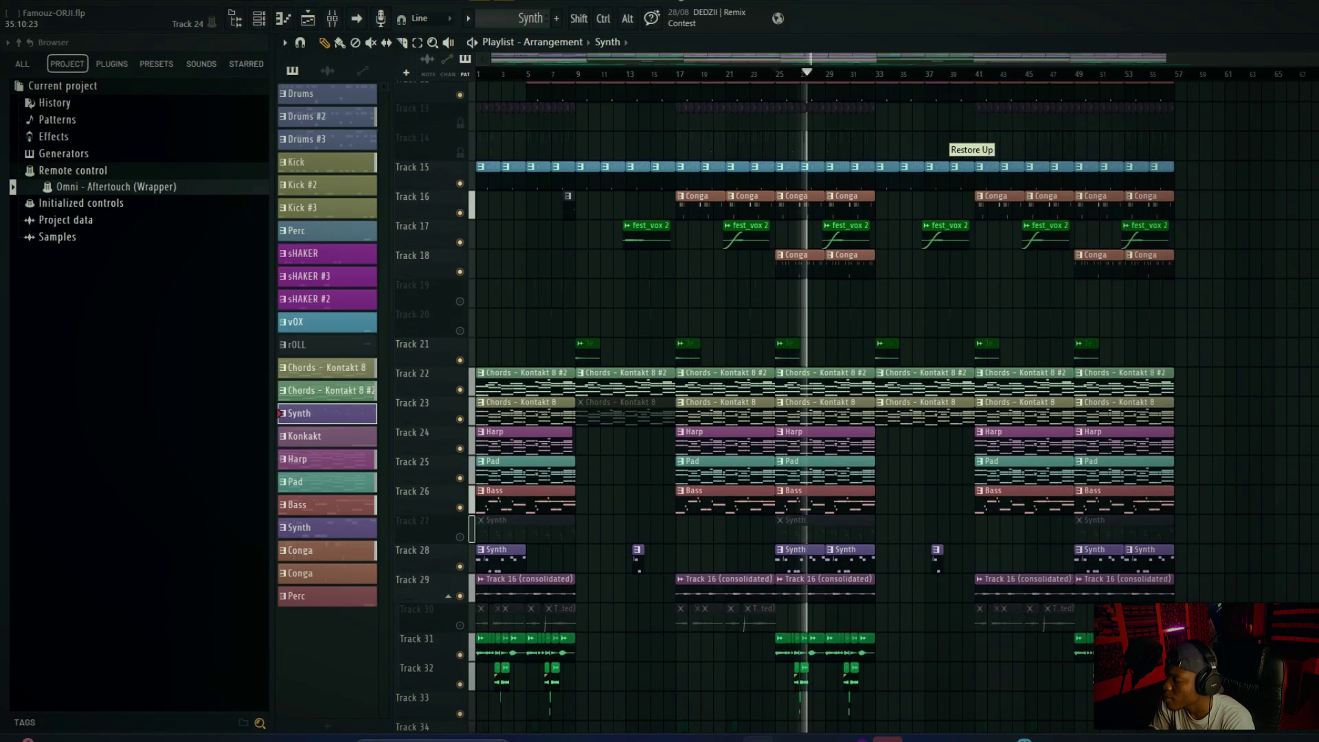
scroll(825, 412, "down", 6)
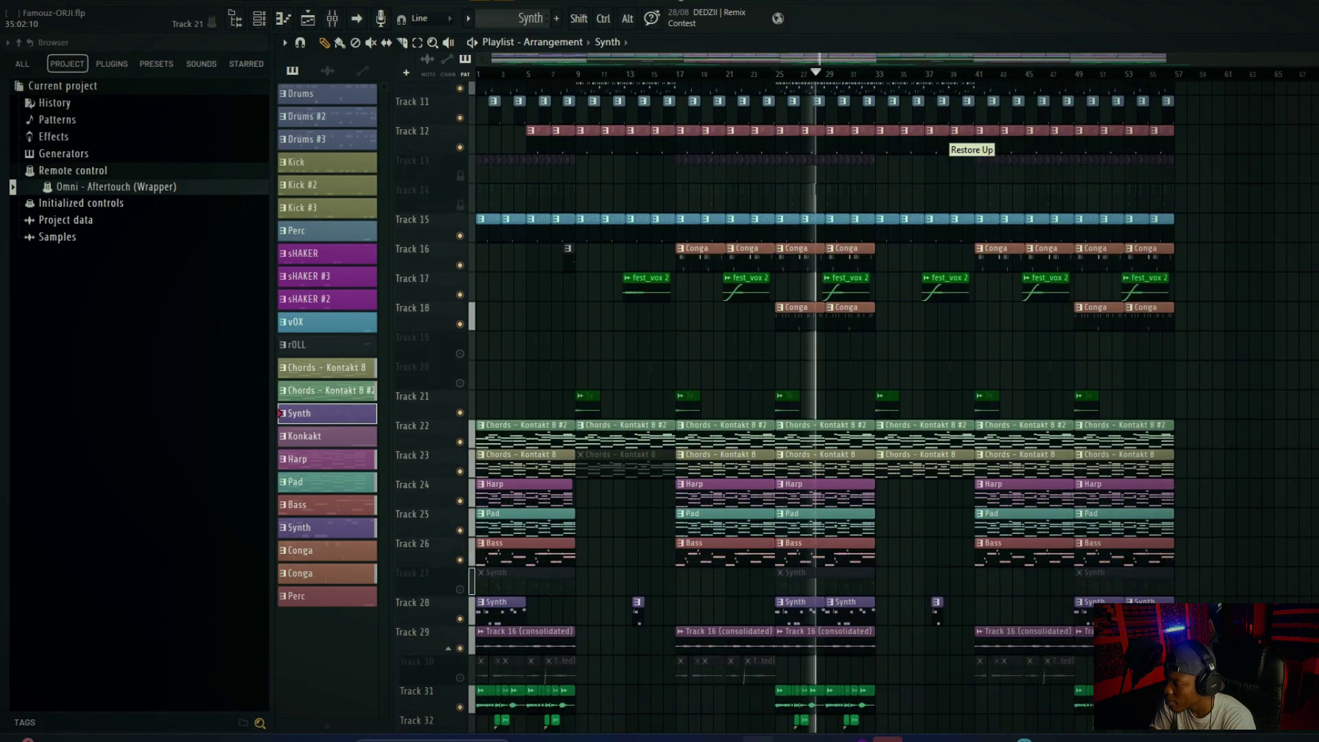